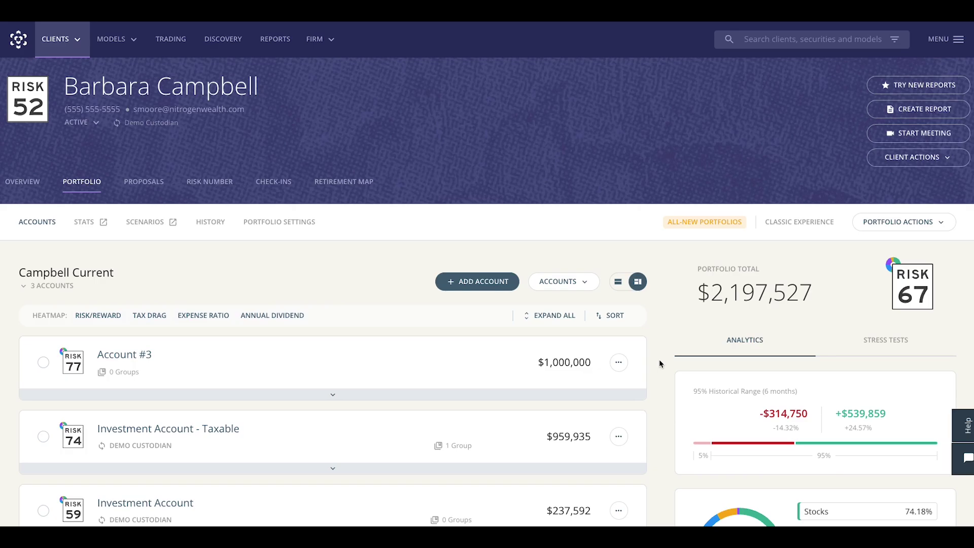
- Review the client portfolio's account list, total value, historical range, asset allocation and other analytics
scroll(661, 362, down, 2)
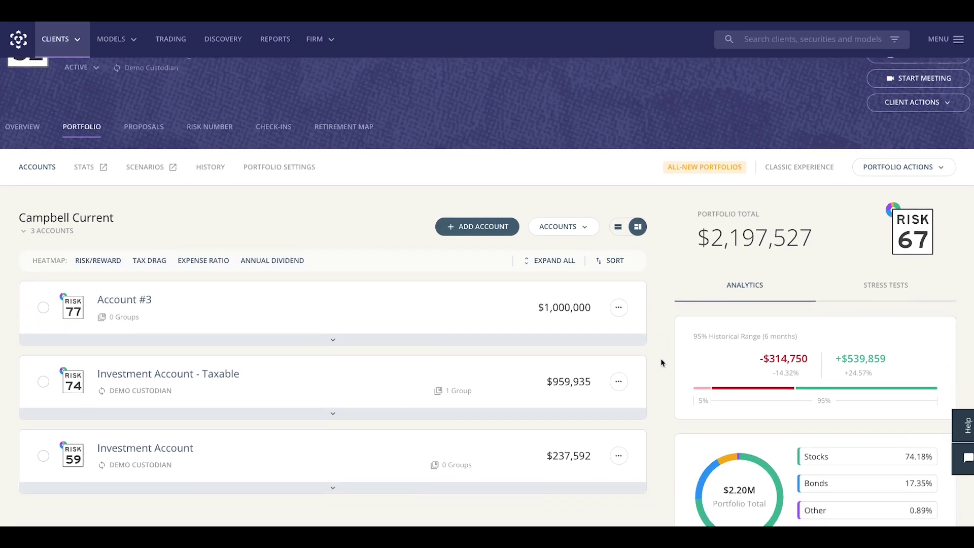
scroll(661, 362, down, 1)
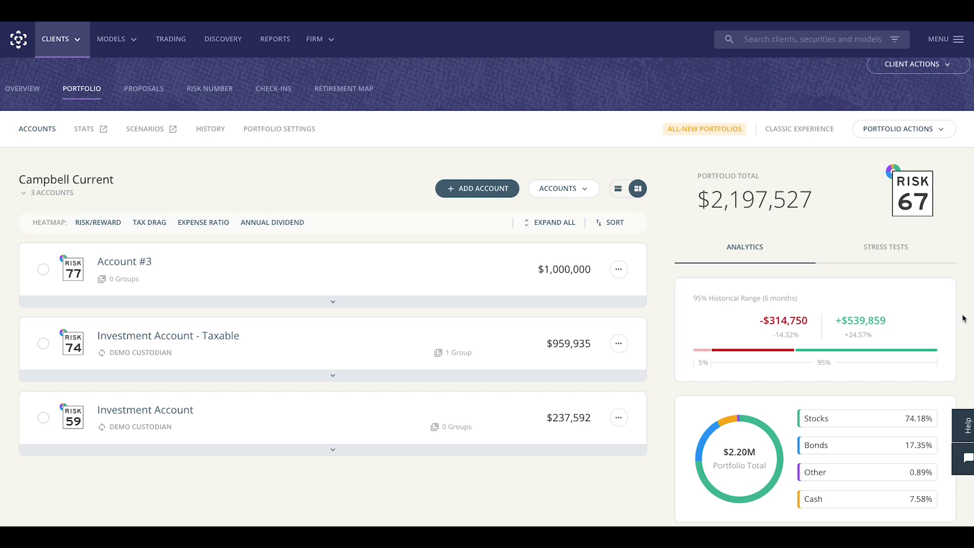
scroll(964, 318, down, 3)
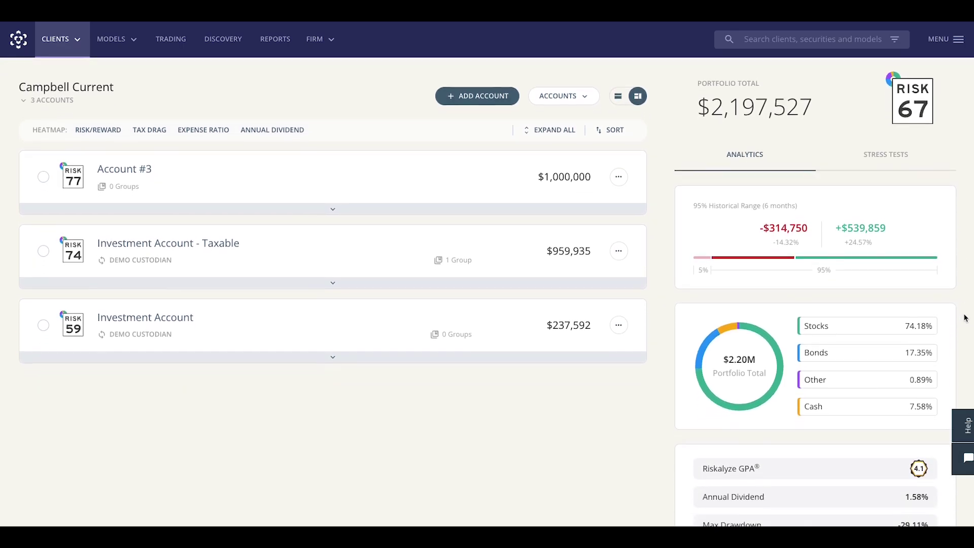
- Show the portfolio's stress tests and review the market scenarios from the 2008 Bear Market to the 2020 Pandemic Crash
scroll(964, 318, up, 3)
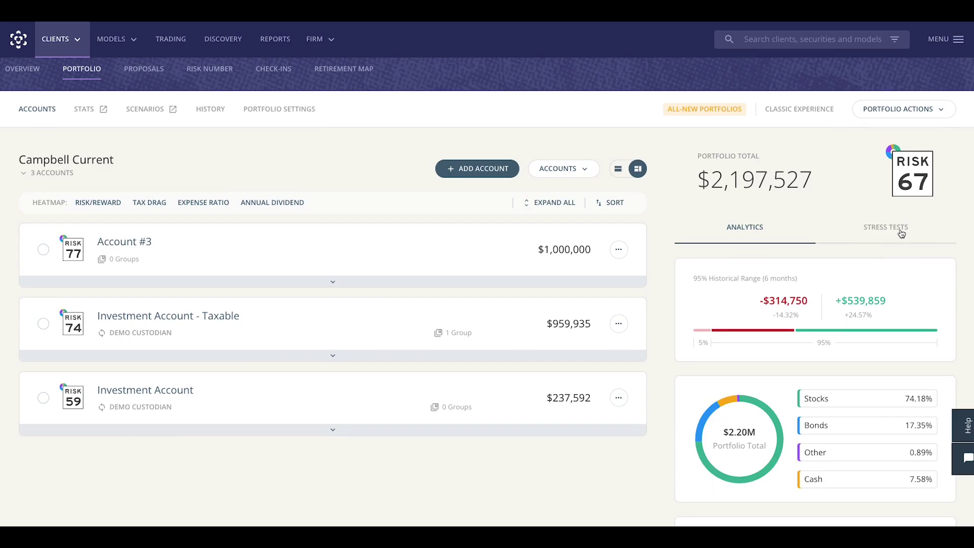
click(902, 230)
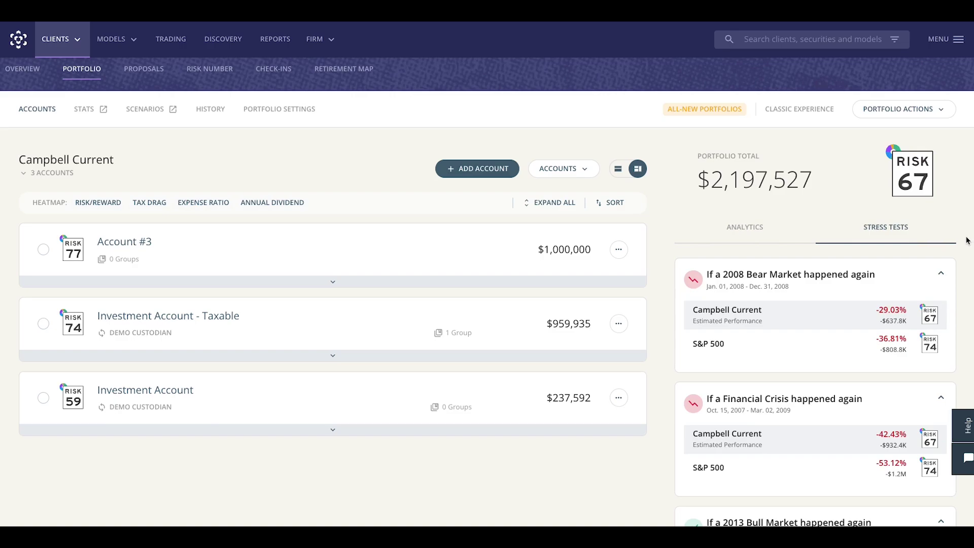
scroll(967, 238, down, 1)
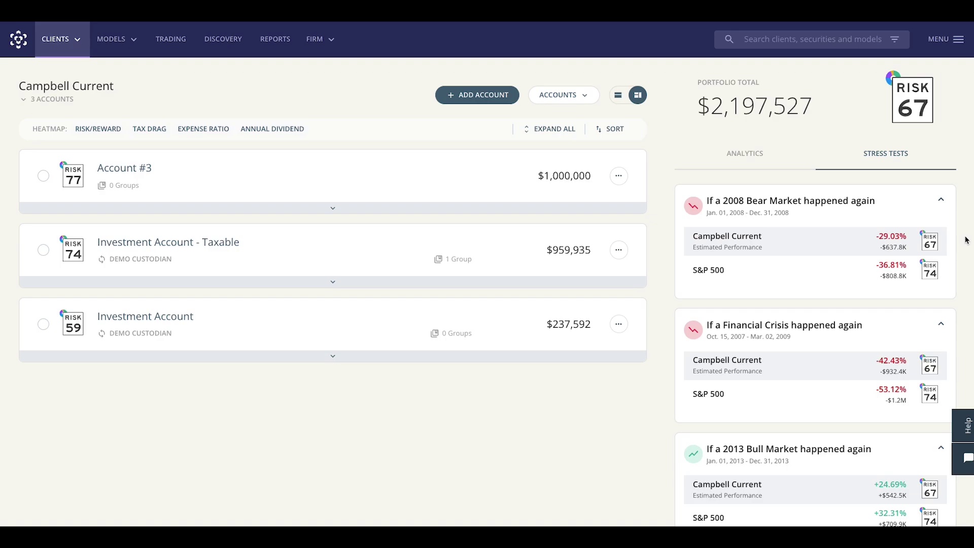
scroll(966, 240, down, 1)
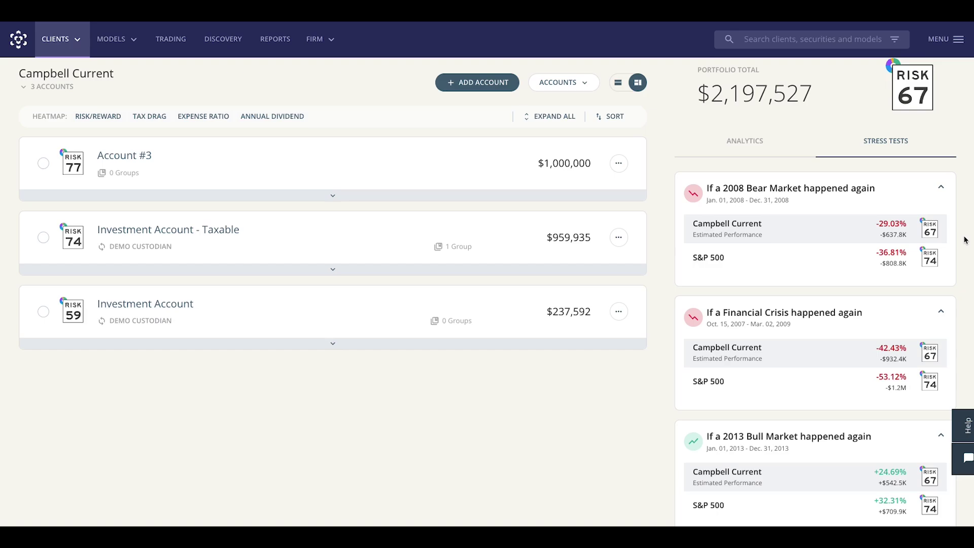
scroll(965, 239, down, 2)
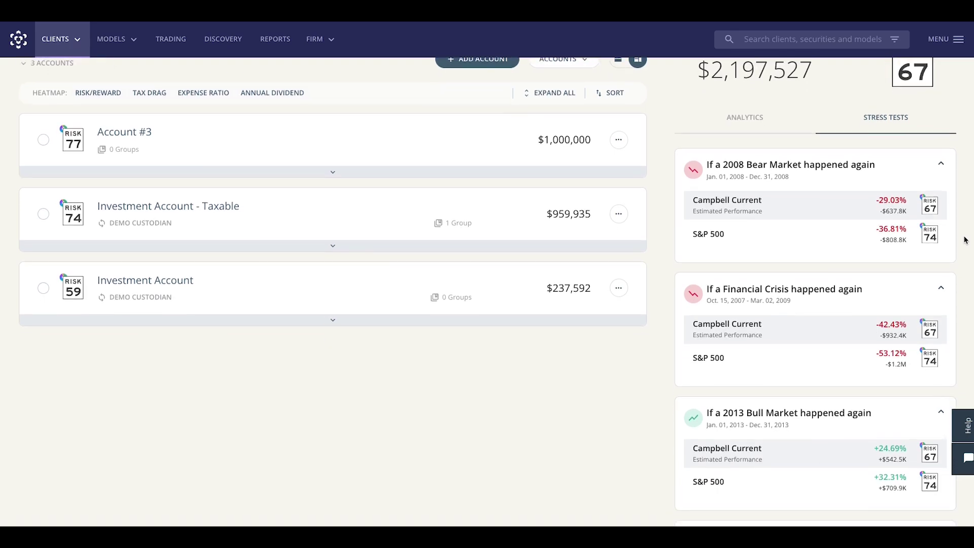
scroll(965, 239, down, 2)
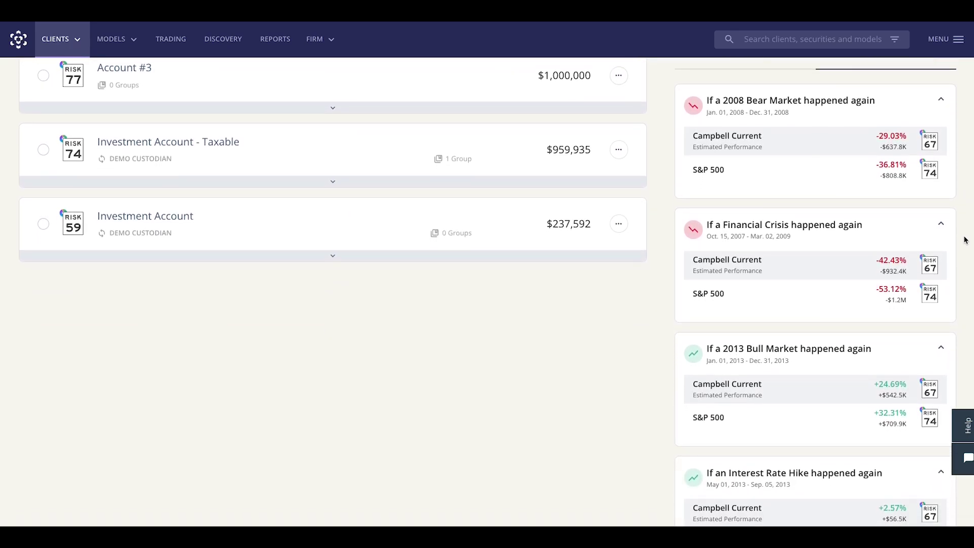
scroll(965, 240, down, 1)
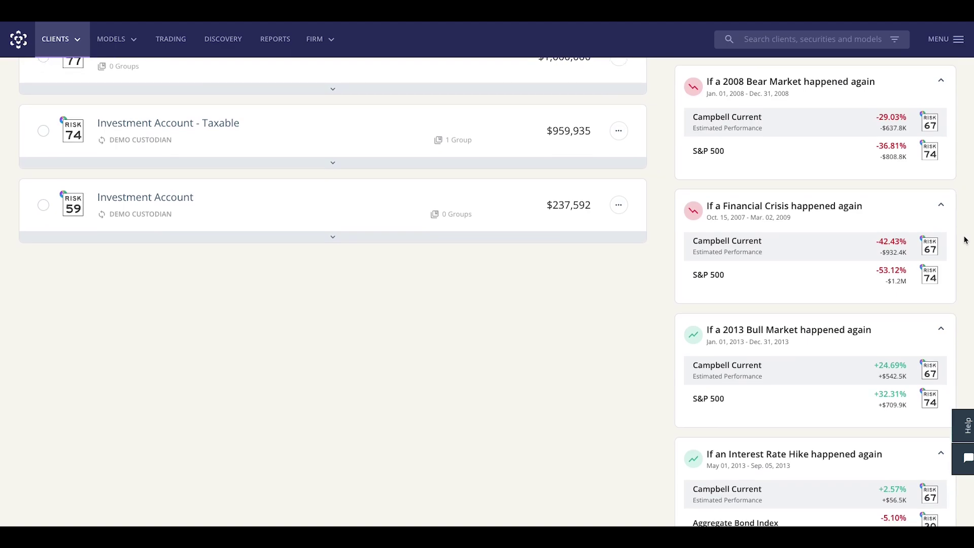
scroll(965, 240, down, 2)
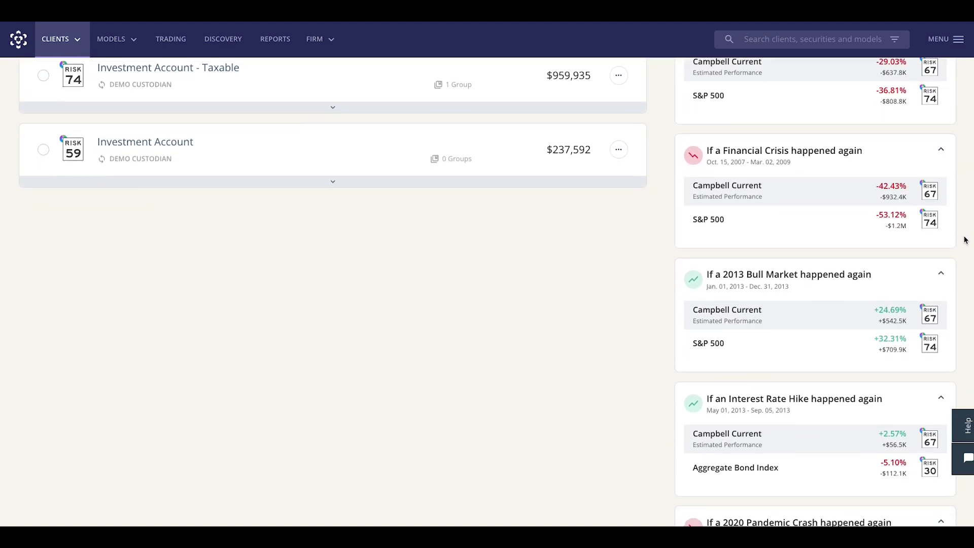
scroll(965, 239, down, 1)
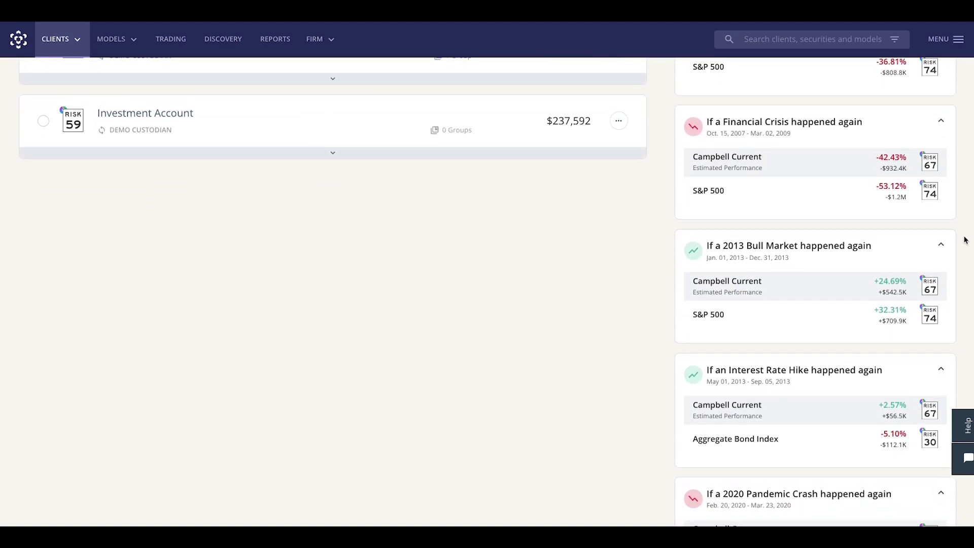
- Apply the Risk/Reward heatmap to the accounts and examine the holdings of Account #3 and Investment Account - Taxable
scroll(965, 240, up, 8)
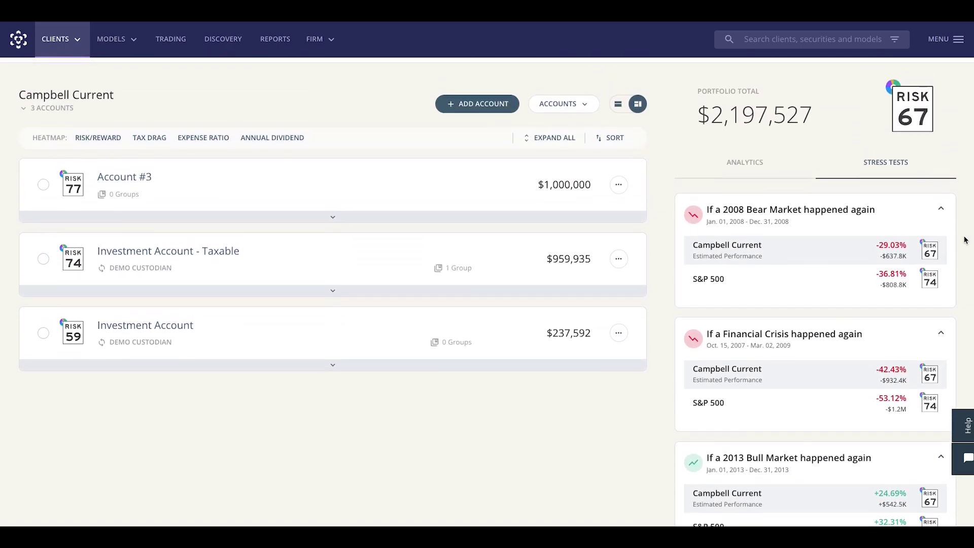
scroll(965, 239, up, 2)
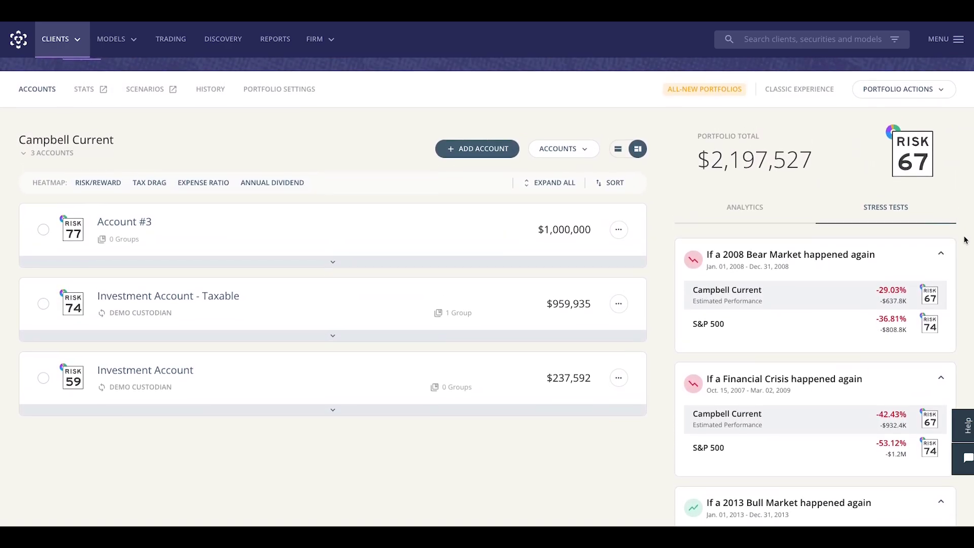
scroll(965, 239, up, 2)
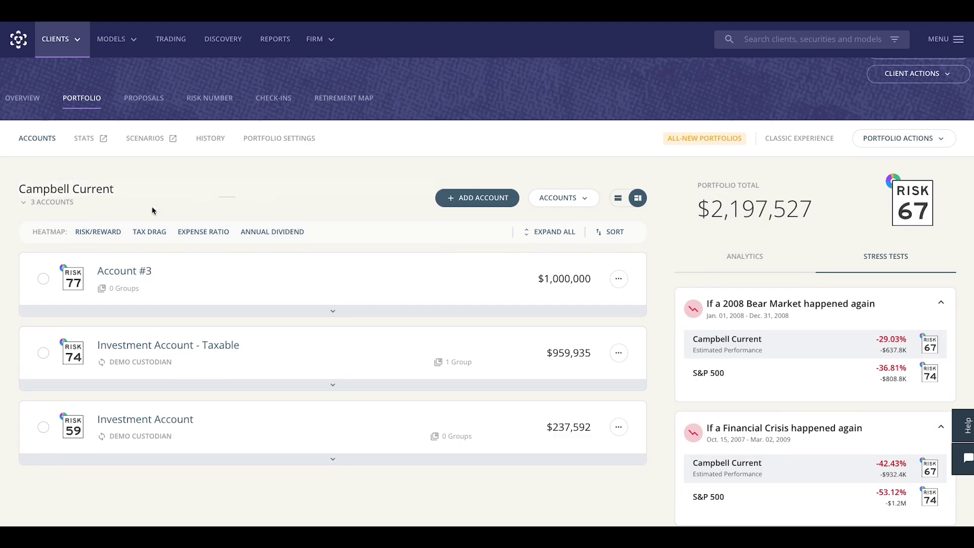
click(106, 236)
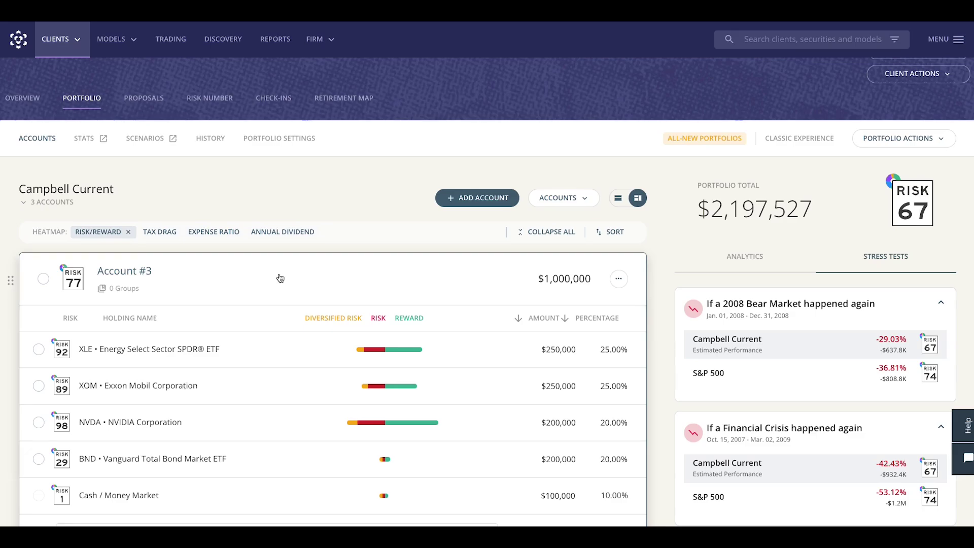
scroll(280, 278, down, 3)
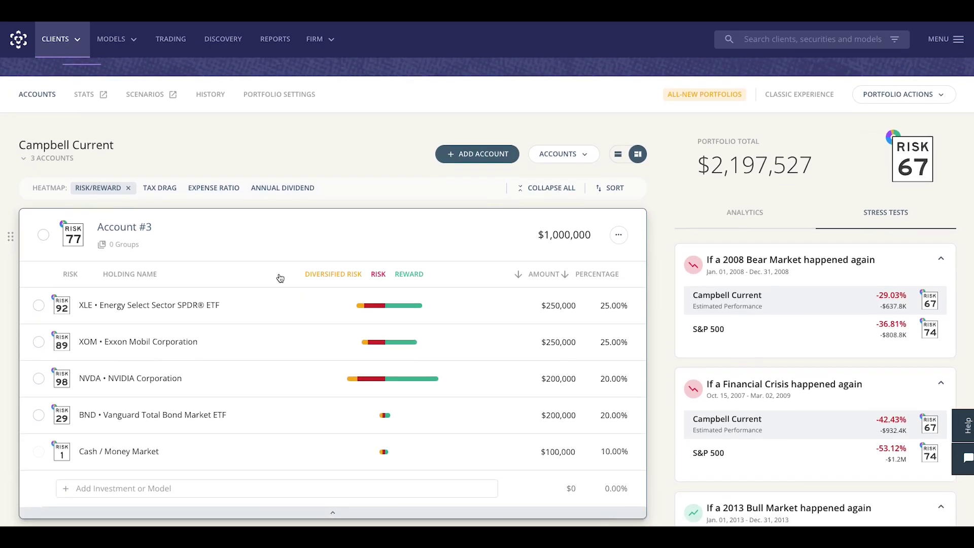
scroll(279, 278, down, 1)
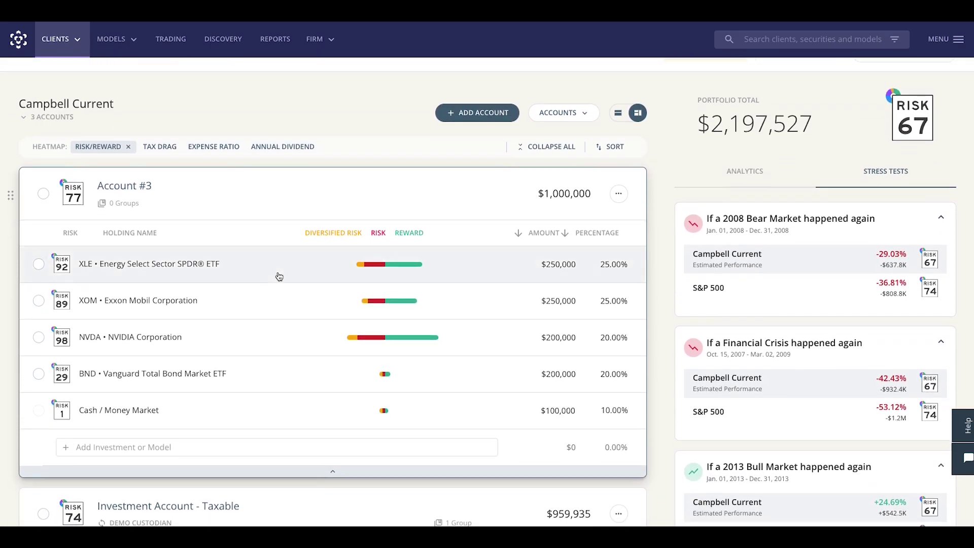
scroll(279, 277, down, 4)
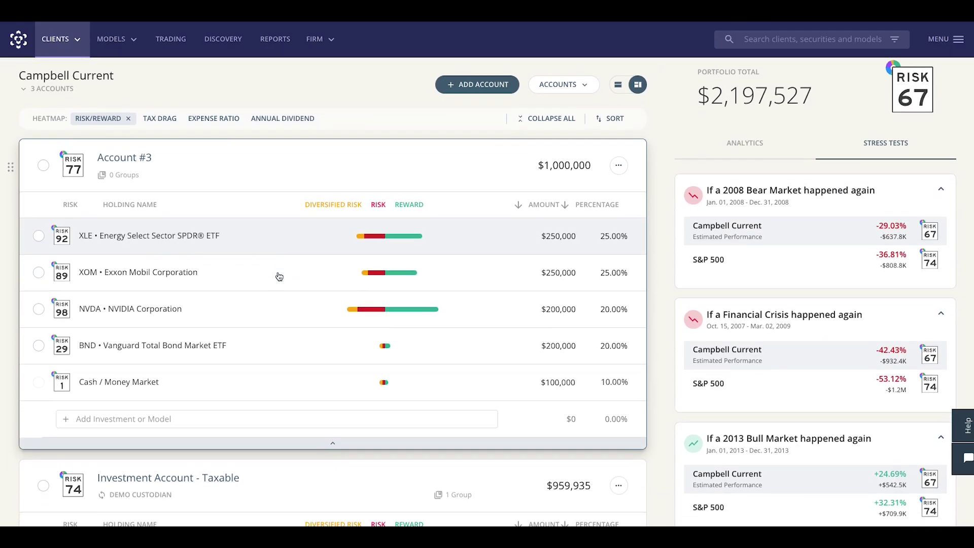
scroll(279, 276, down, 2)
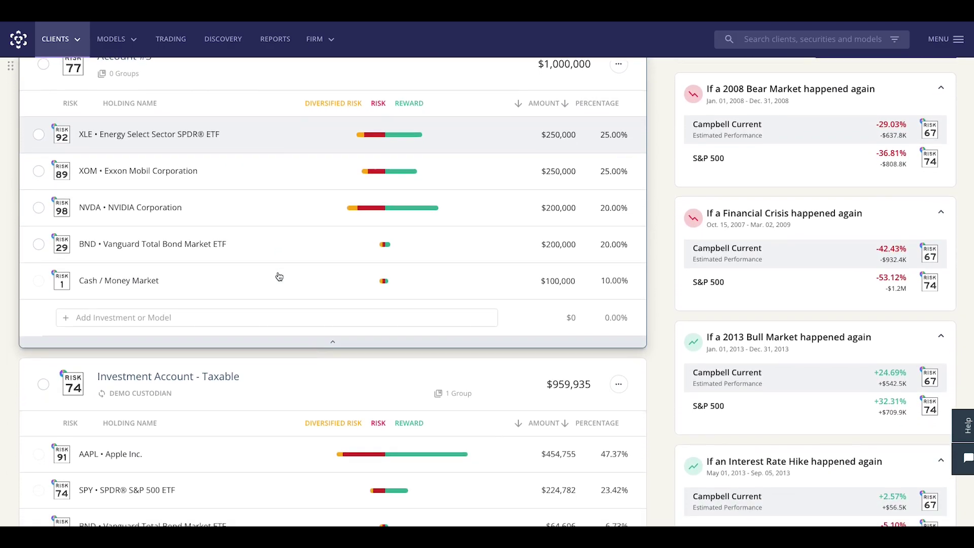
scroll(279, 276, down, 4)
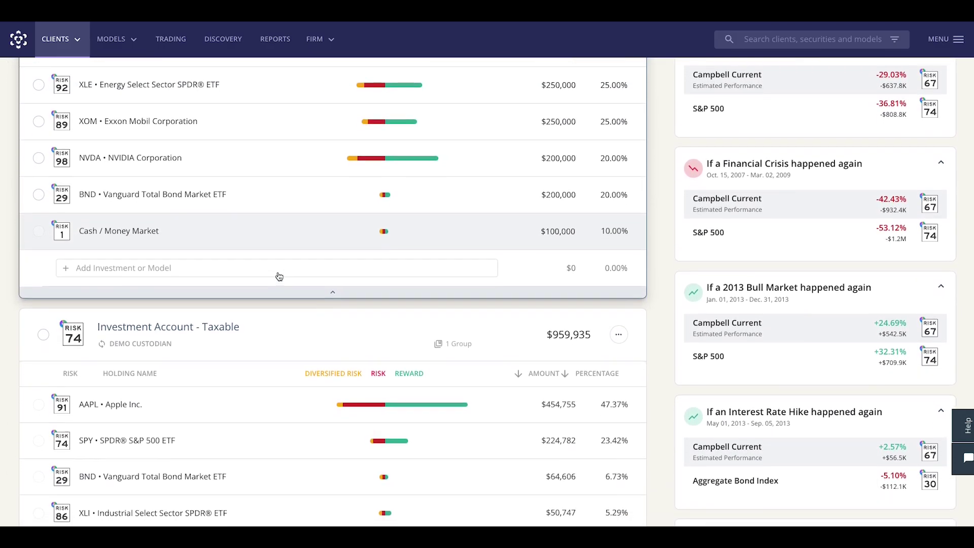
scroll(279, 277, down, 3)
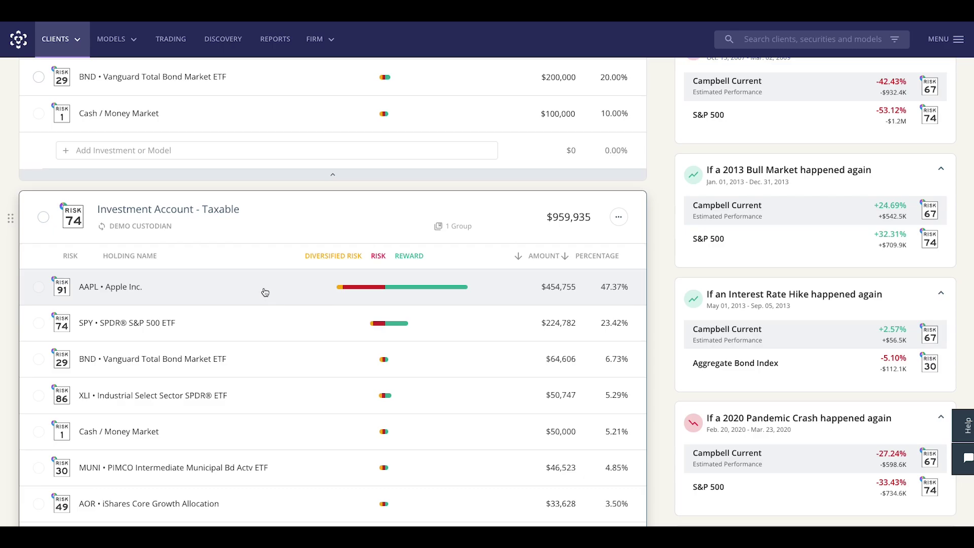
- Switch the heatmap to Tax Drag and compare the holdings across the first two accounts
scroll(264, 292, up, 4)
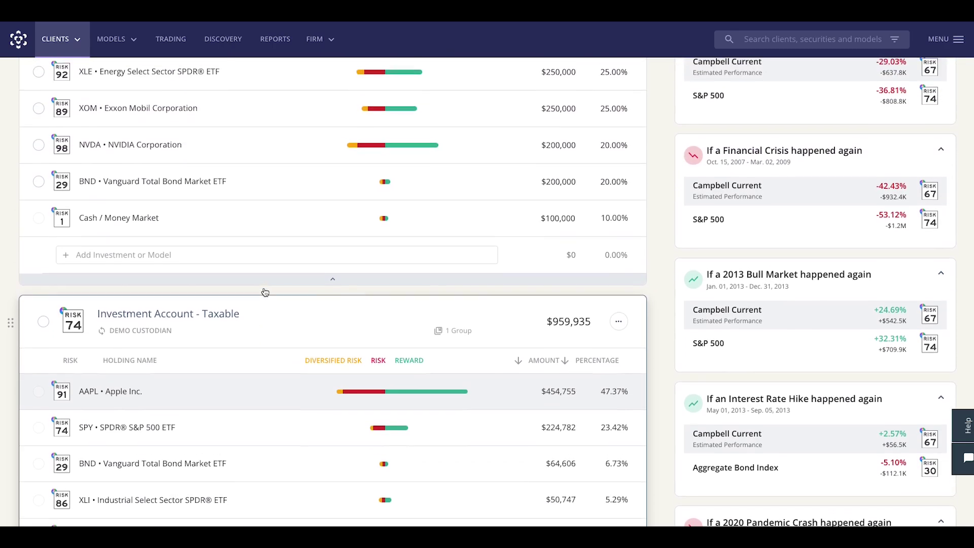
scroll(265, 292, up, 4)
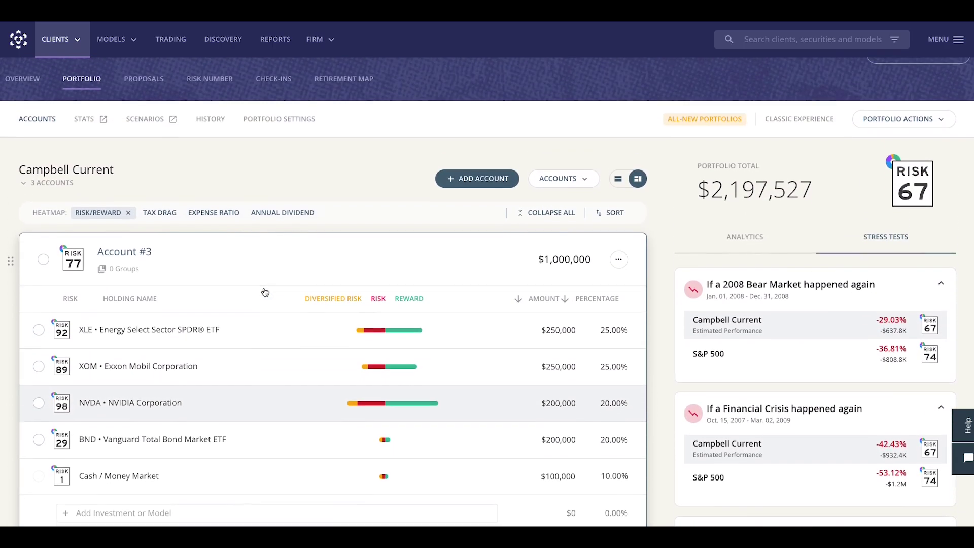
click(166, 221)
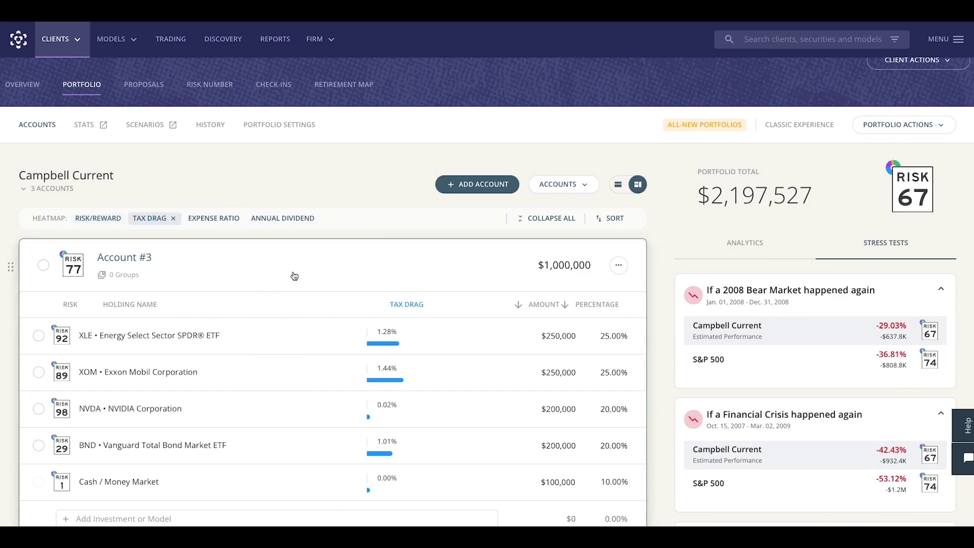
scroll(294, 275, down, 2)
scroll(294, 276, down, 3)
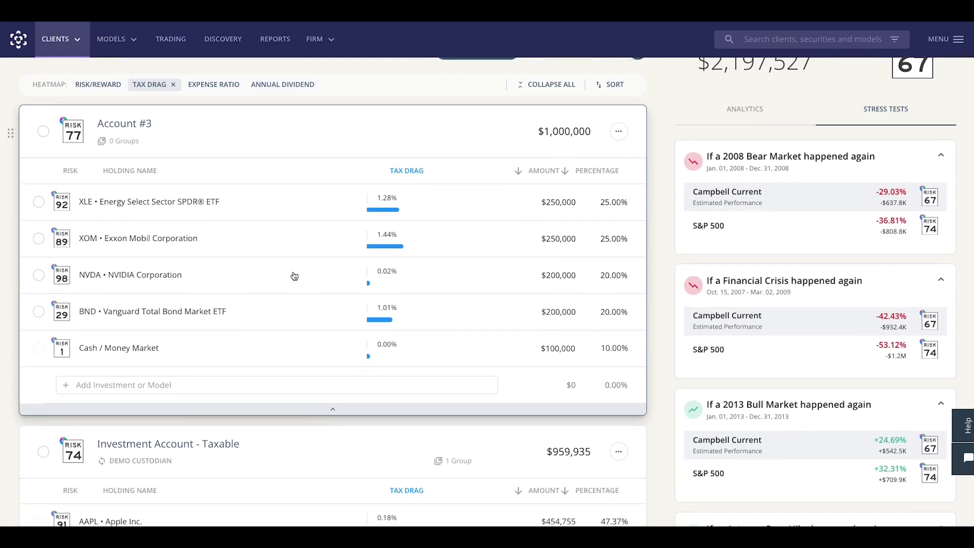
scroll(294, 275, down, 2)
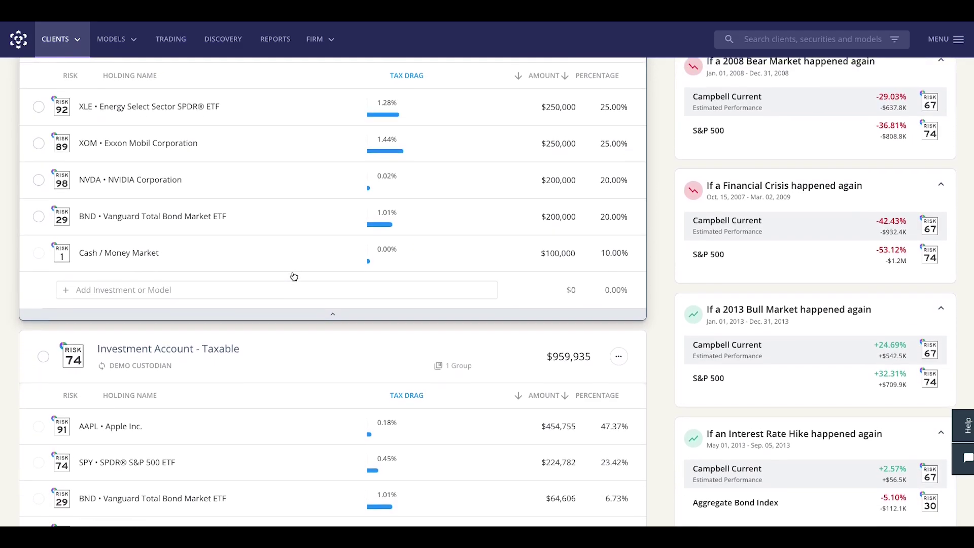
- Switch the heatmap to Expense Ratio and examine the holdings' expense ratios in the first two accounts
scroll(295, 276, up, 3)
scroll(293, 276, up, 1)
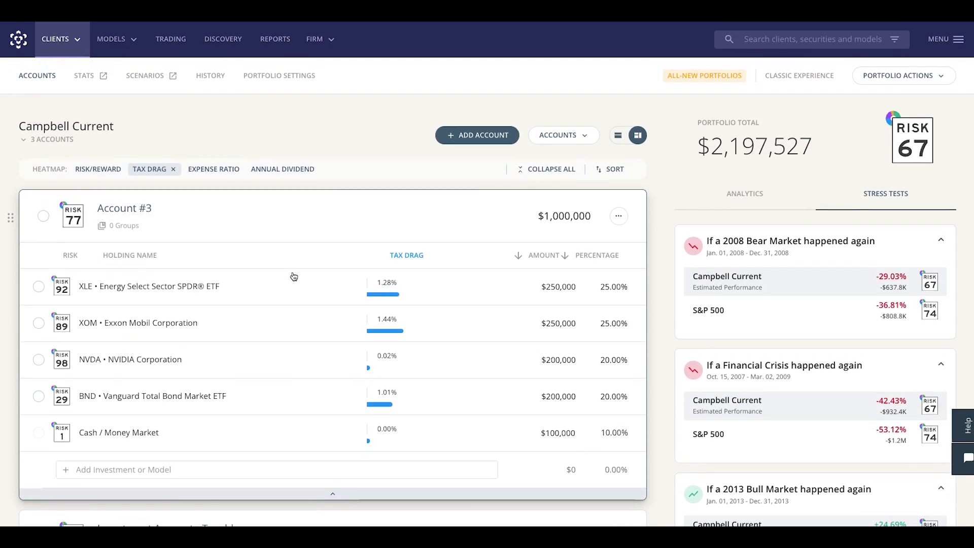
click(227, 173)
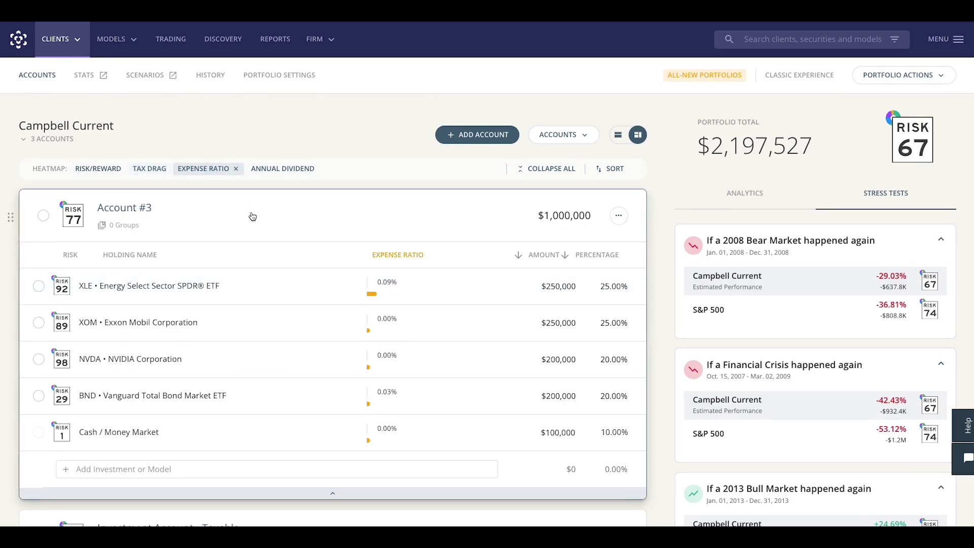
scroll(253, 216, down, 3)
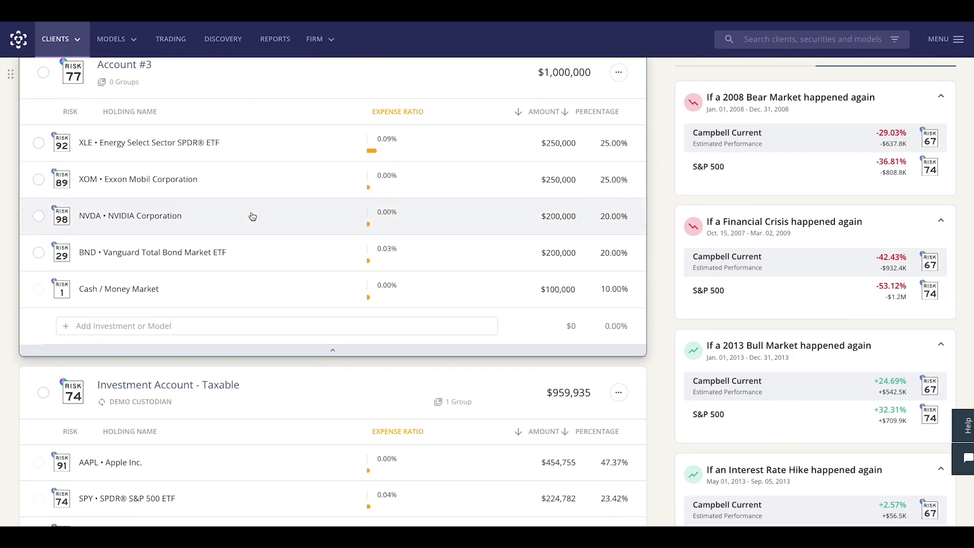
- Switch the heatmap to Annual Dividend and examine the holdings' dividends in Account #3 and Investment Account - Taxable
scroll(253, 217, up, 2)
click(297, 116)
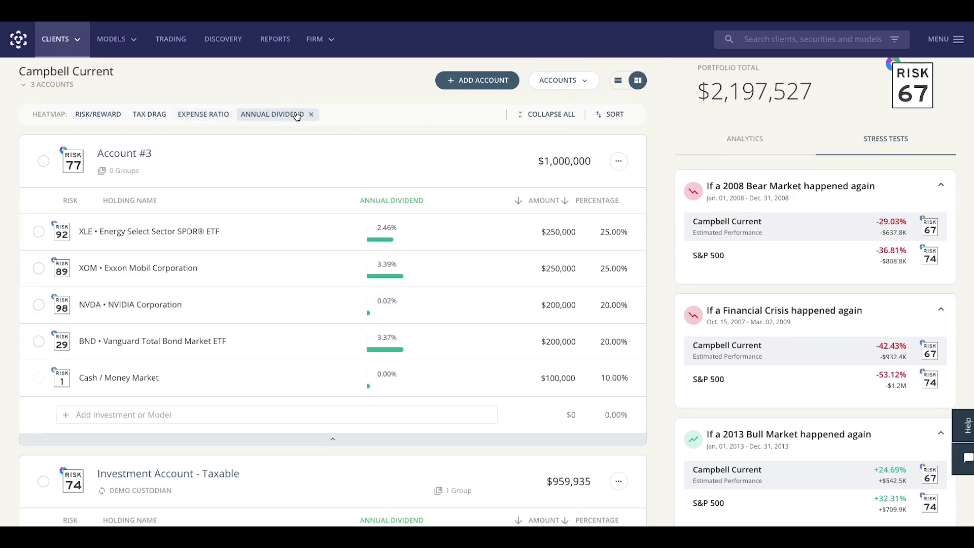
scroll(310, 175, down, 3)
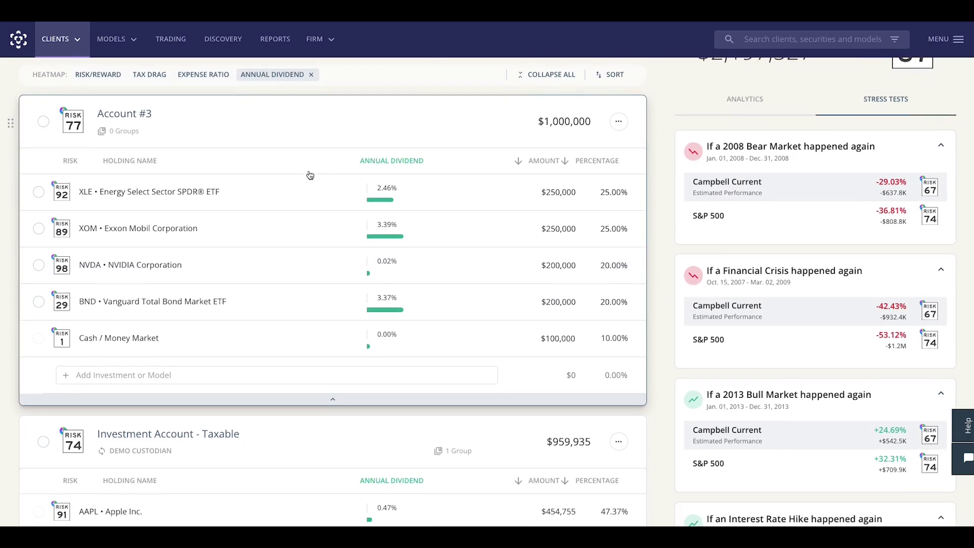
scroll(310, 175, down, 4)
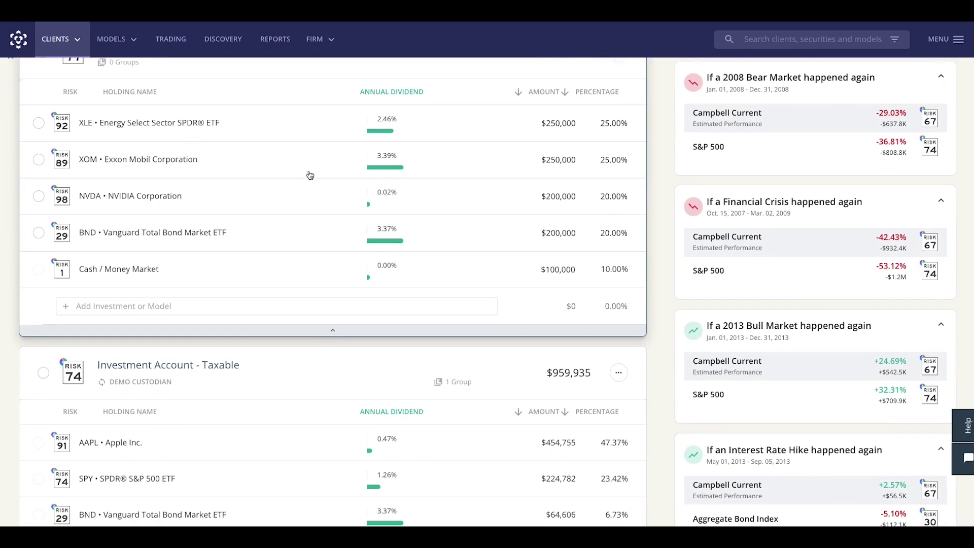
scroll(310, 175, up, 8)
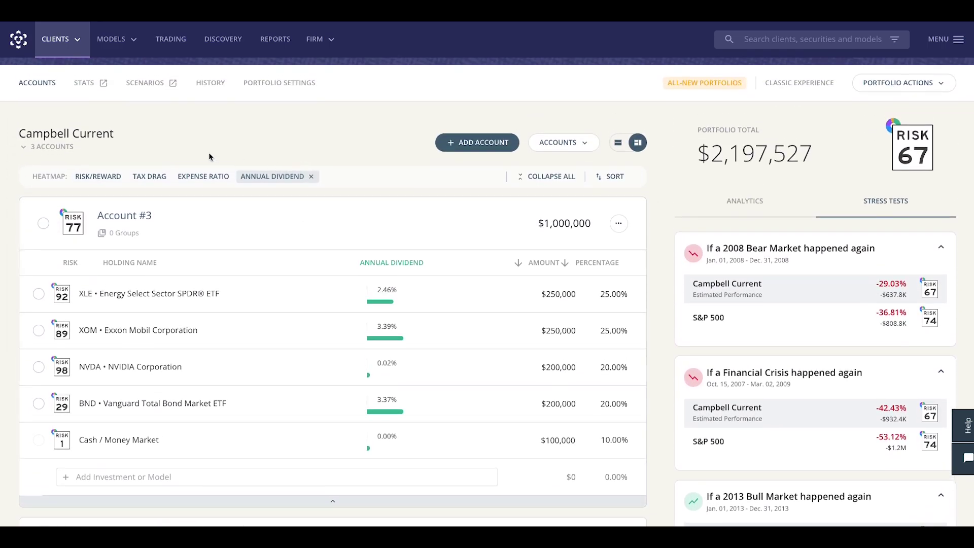
scroll(210, 157, up, 2)
scroll(209, 157, down, 1)
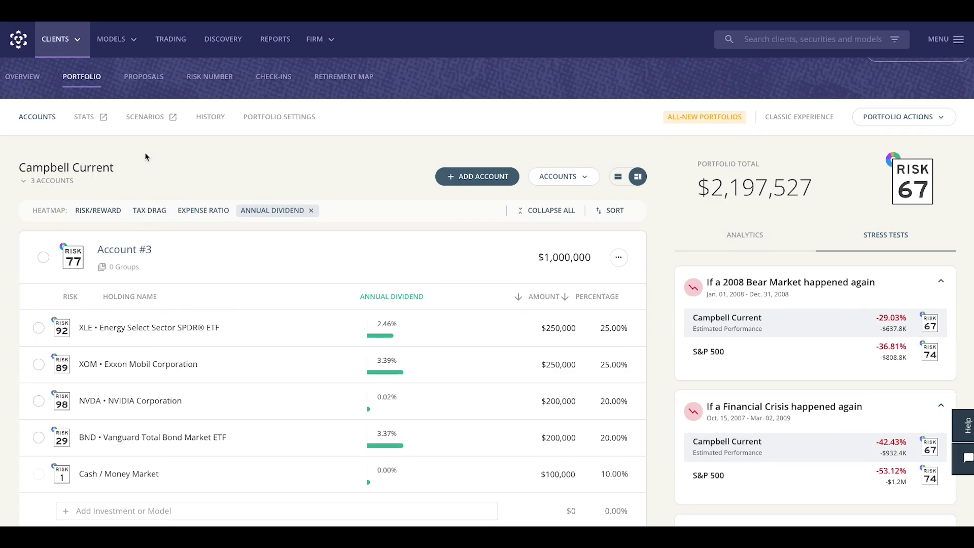
- Open the portfolio's Scenarios and examine the 2013 Bull Market stress test against the SPDR S&P 500 ETF
click(147, 120)
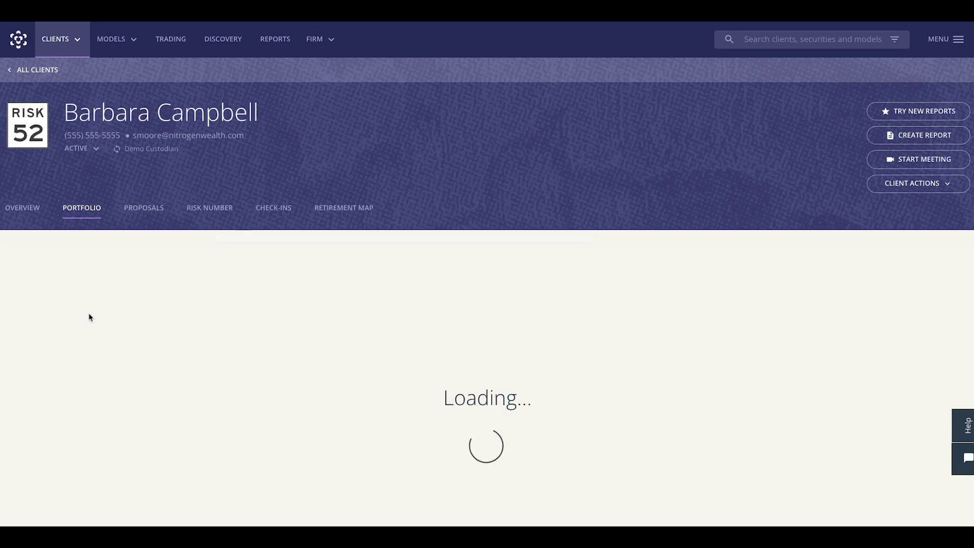
scroll(88, 313, down, 3)
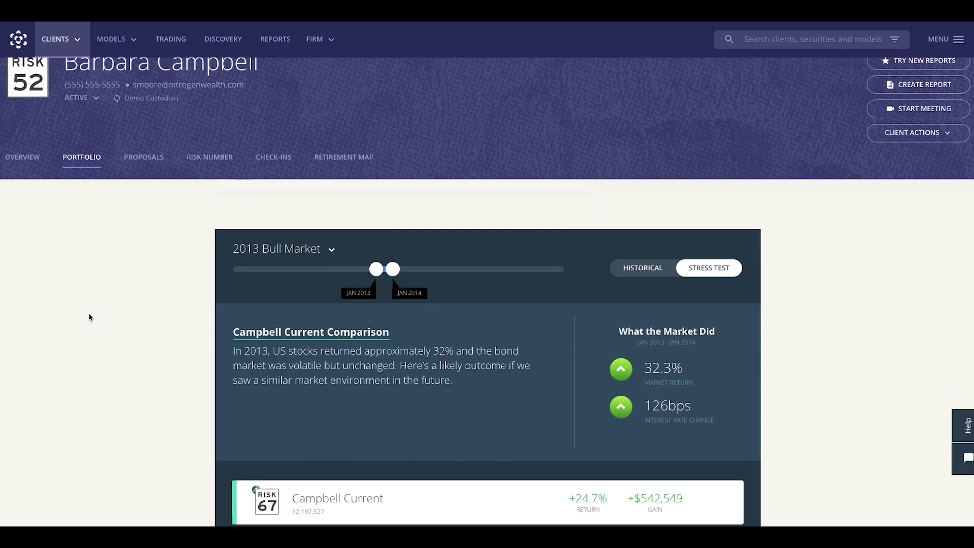
scroll(89, 317, down, 2)
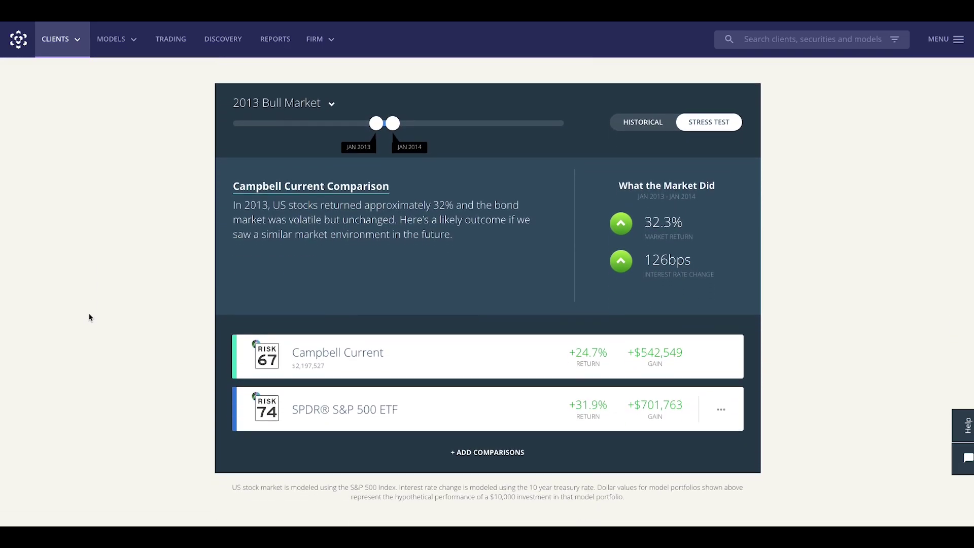
- Switch the scenario to Historical, extend its end date to June 2024 and move its start date past January 2013
click(645, 125)
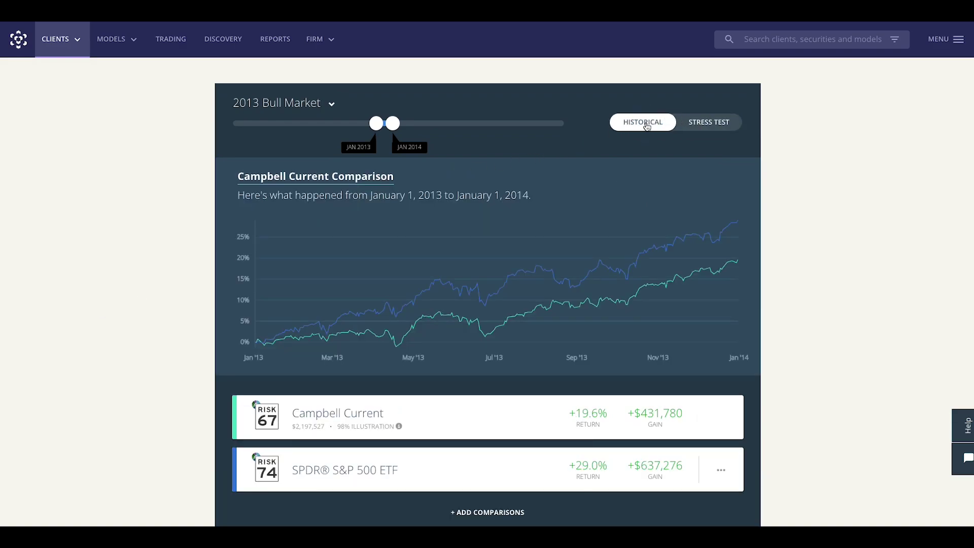
scroll(580, 151, down, 1)
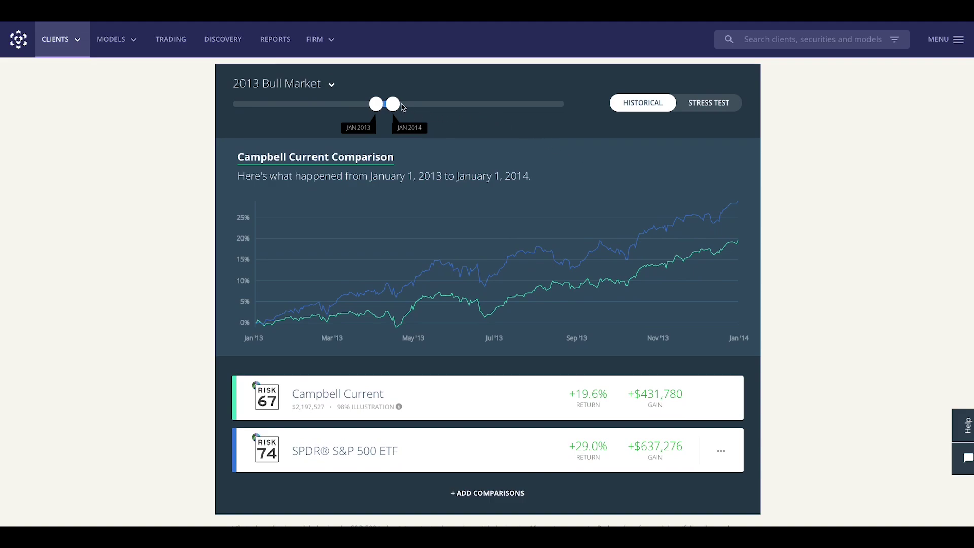
drag(392, 105, 568, 107)
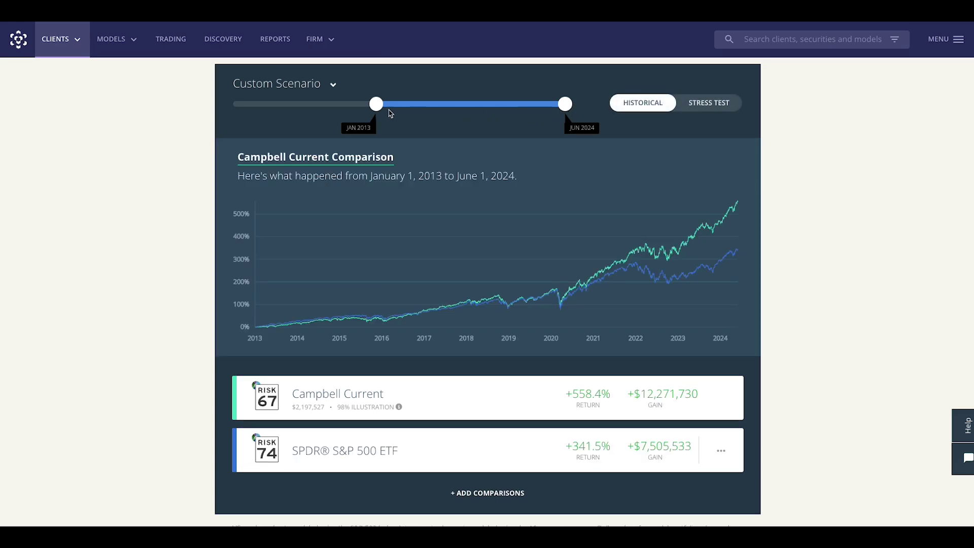
drag(378, 107, 480, 110)
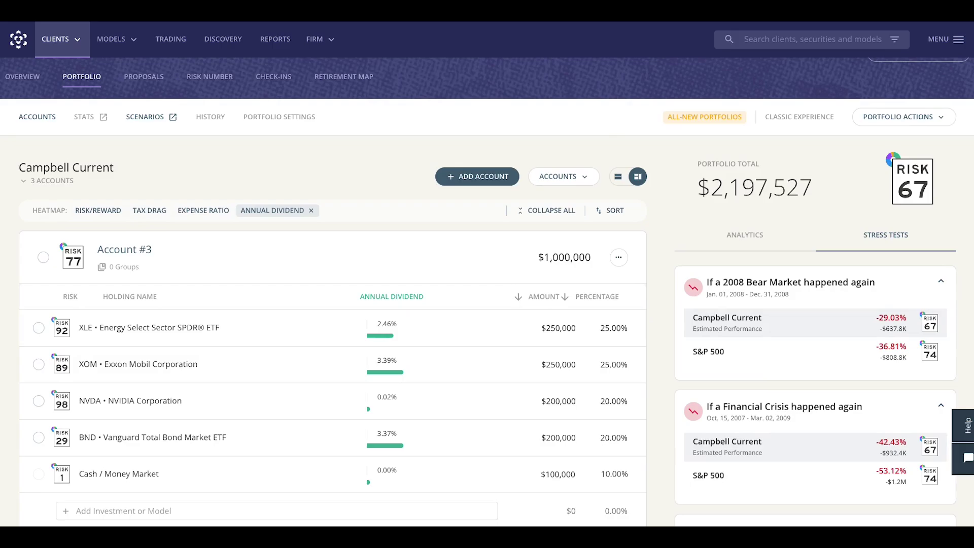
- Open the portfolio's Stats and examine the summary, quick stats, portfolio costs and one-year modeled performance with its comparison table
click(85, 117)
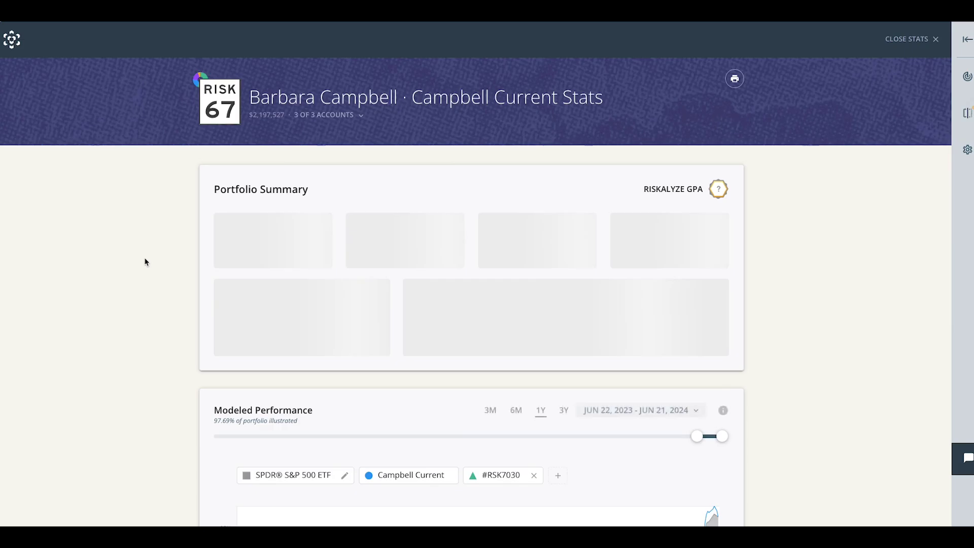
scroll(145, 262, down, 2)
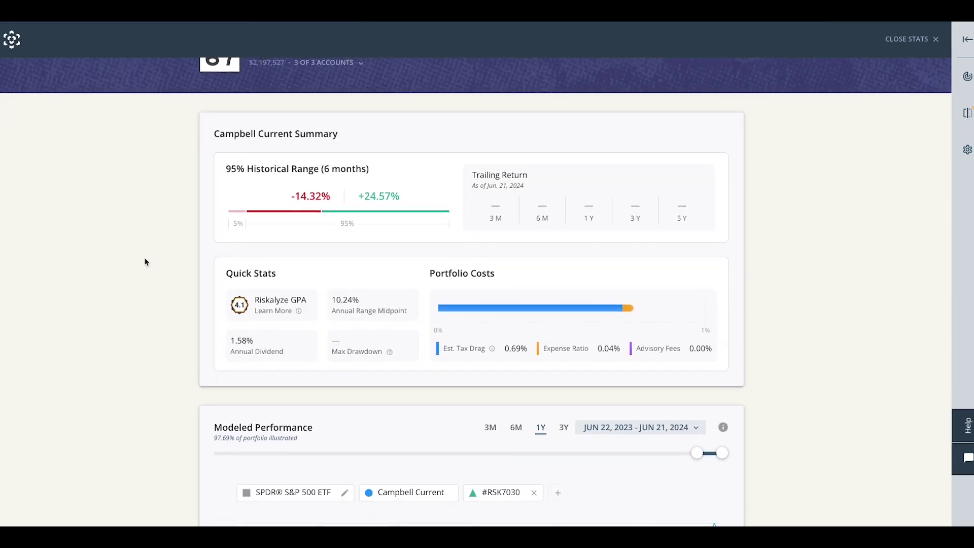
scroll(157, 256, down, 2)
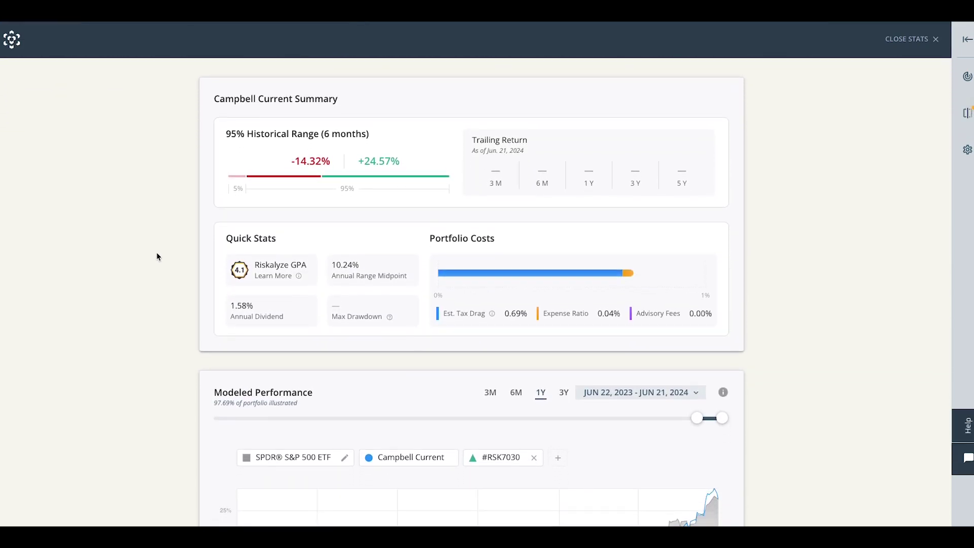
scroll(157, 256, down, 2)
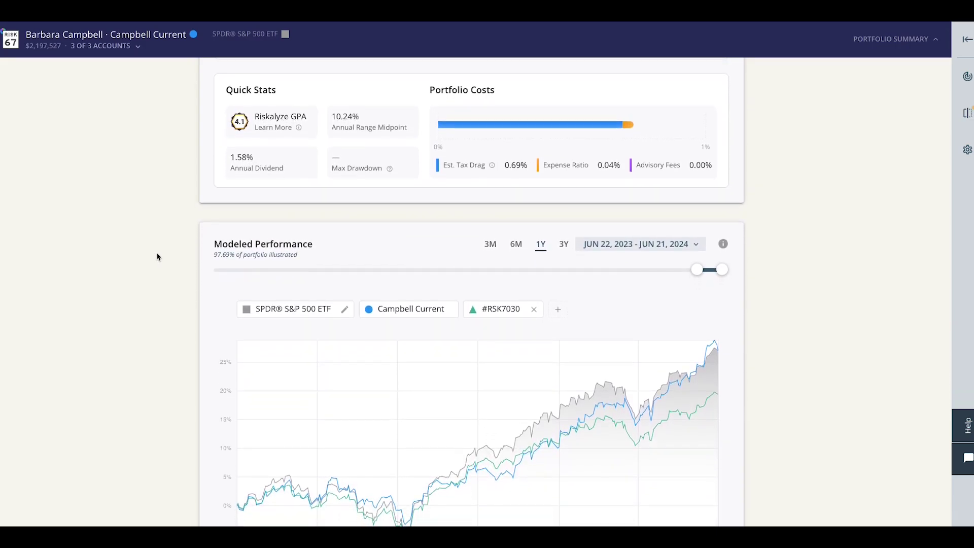
scroll(157, 253, down, 3)
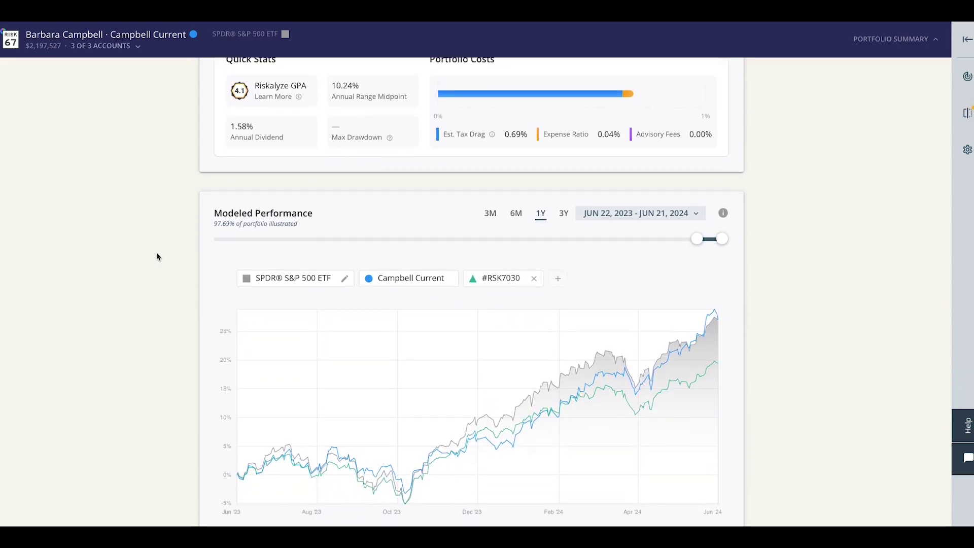
scroll(157, 256, down, 1)
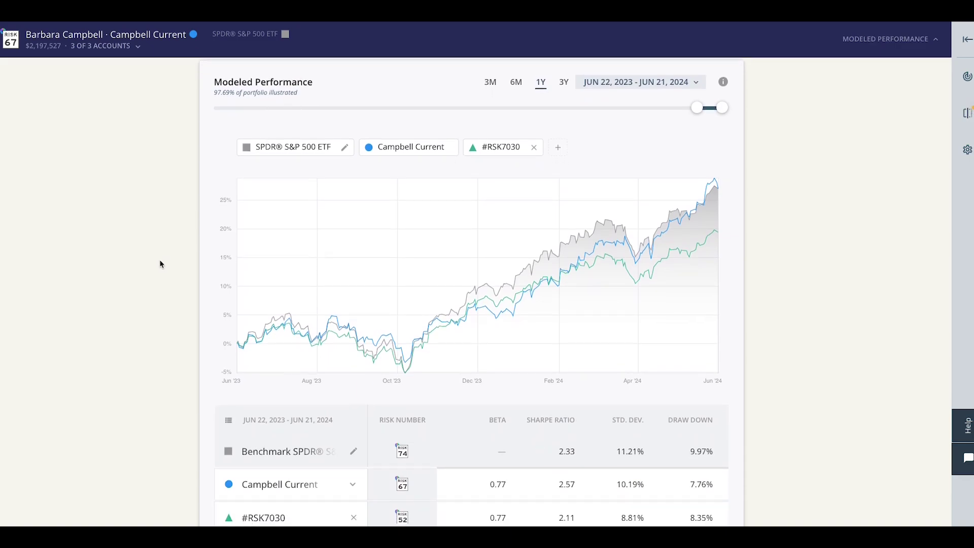
scroll(161, 264, down, 1)
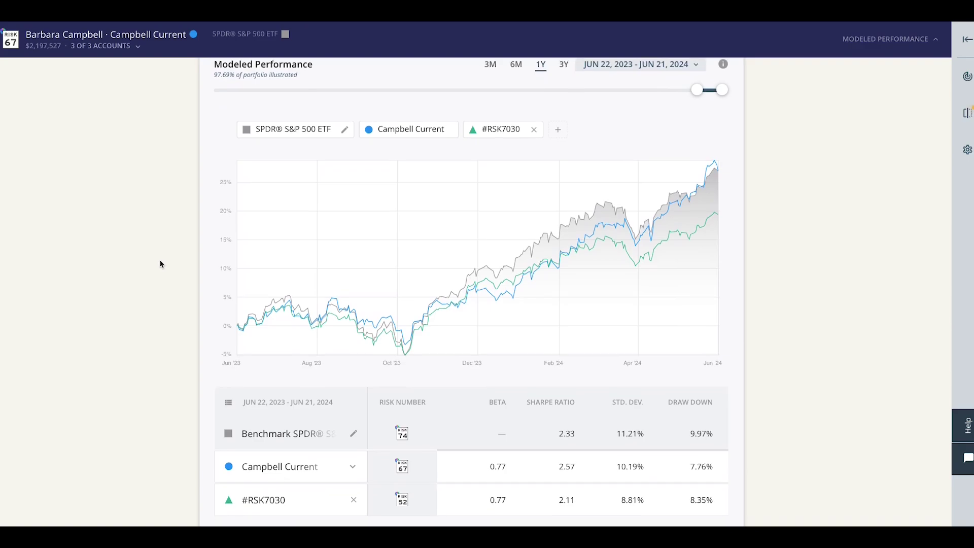
scroll(161, 264, down, 3)
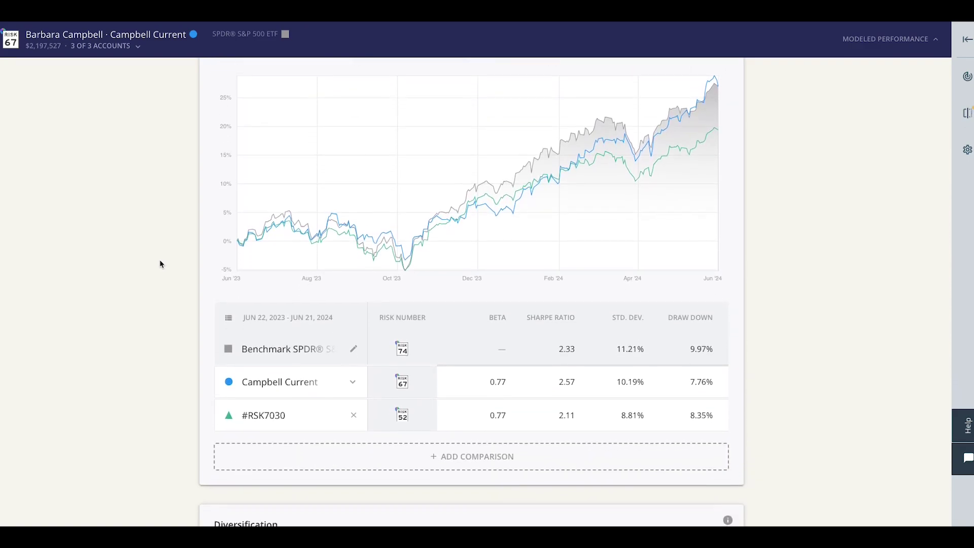
- Examine the Diversification section, including the holdings' correlations, diversified risk and 95% historical capture
scroll(161, 264, down, 4)
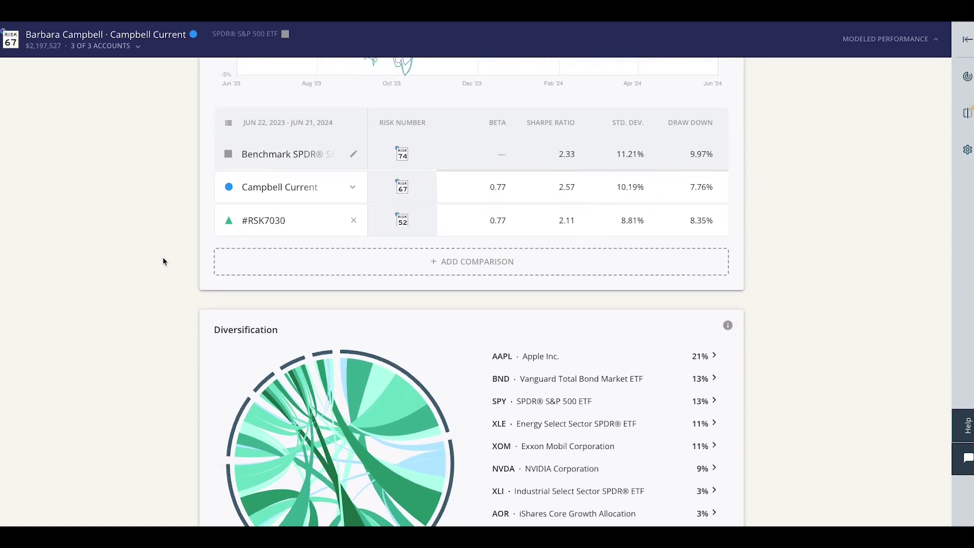
scroll(166, 259, down, 4)
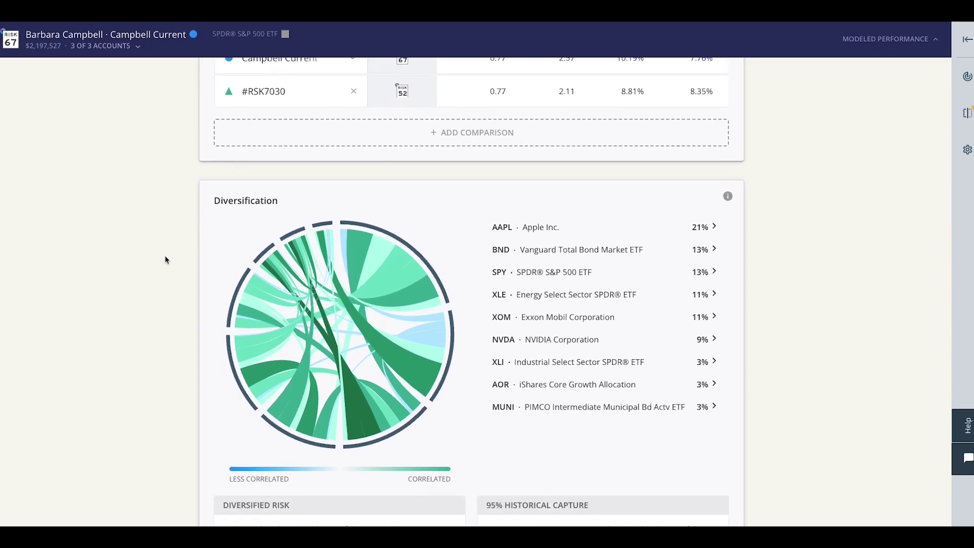
scroll(166, 260, down, 1)
scroll(166, 259, down, 2)
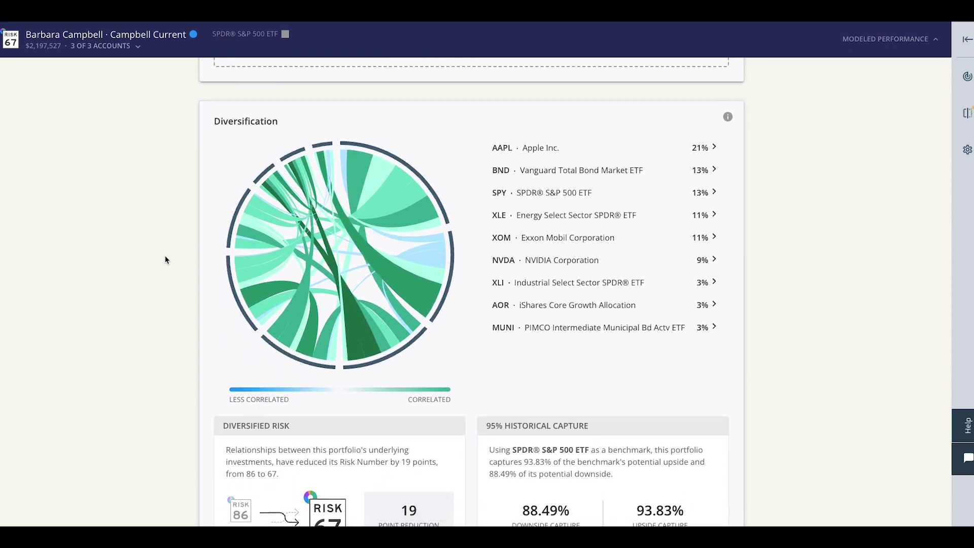
scroll(166, 259, down, 2)
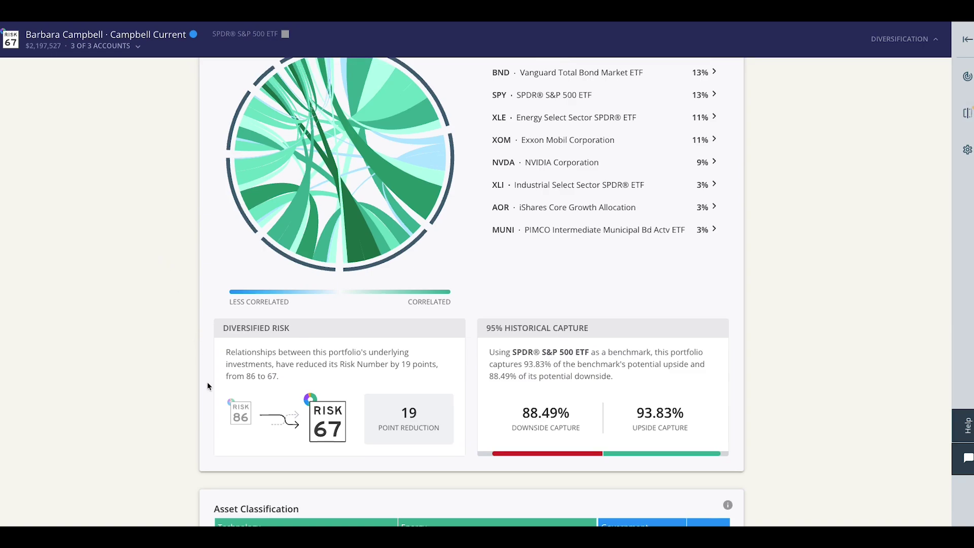
scroll(207, 383, down, 3)
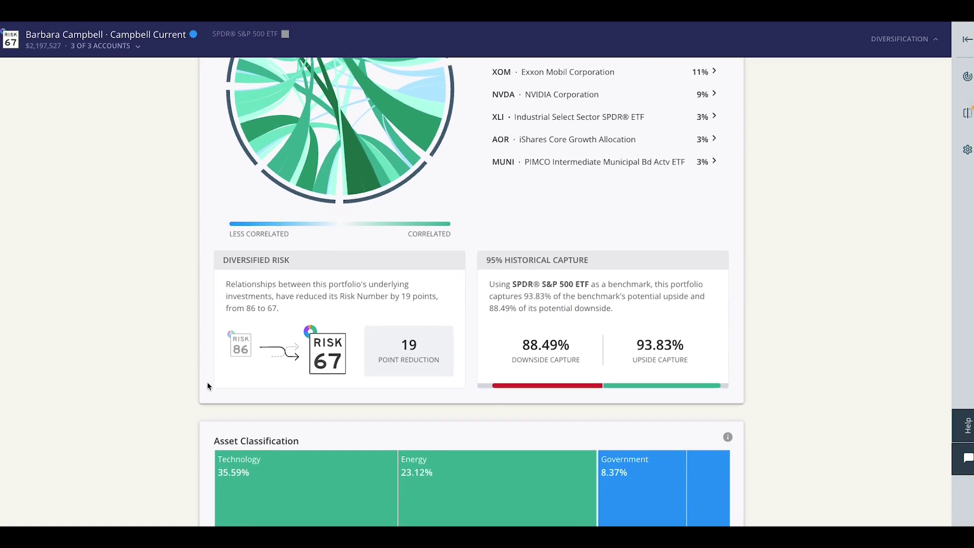
- Examine the Asset Classification sectors, the Regional Exposure map and the three-year Risk and Reward chart
scroll(208, 385, down, 3)
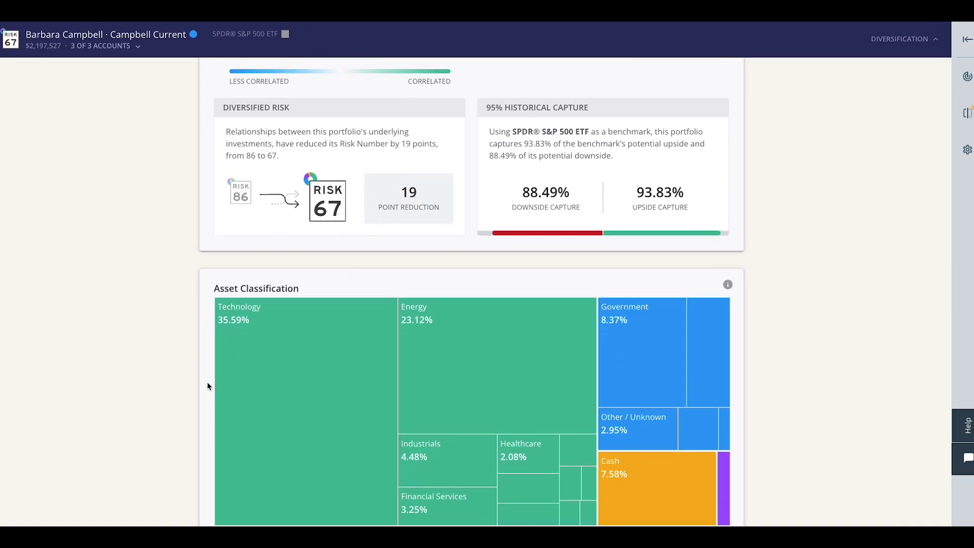
scroll(208, 386, down, 5)
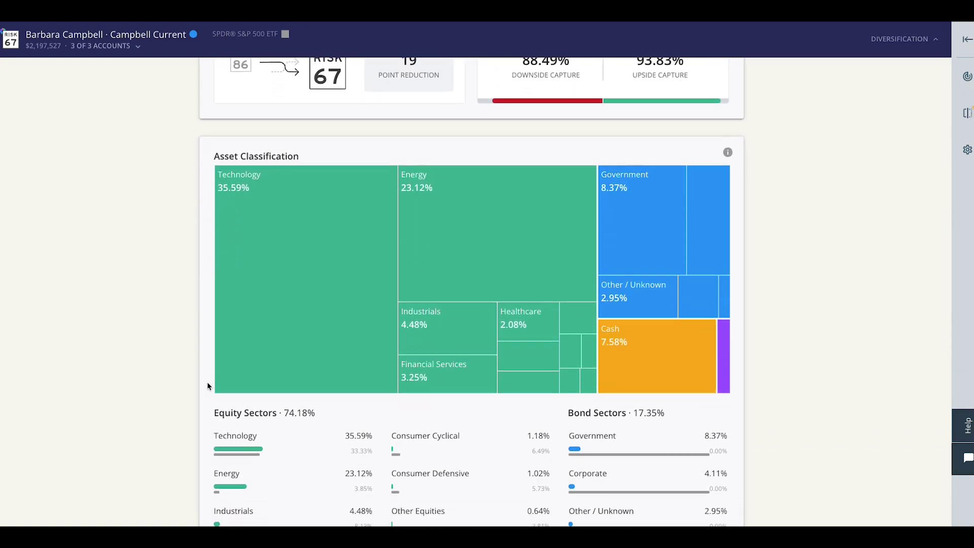
scroll(208, 386, down, 4)
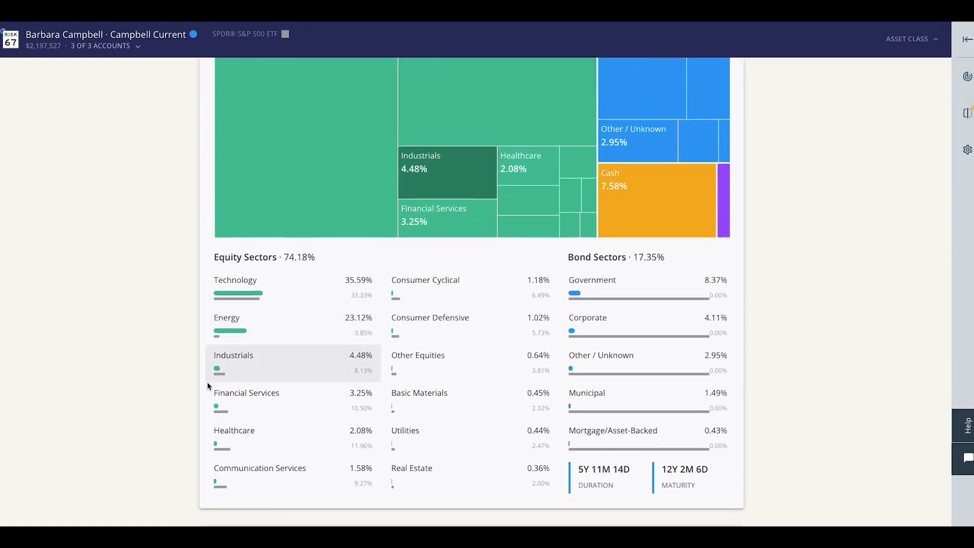
scroll(207, 385, down, 5)
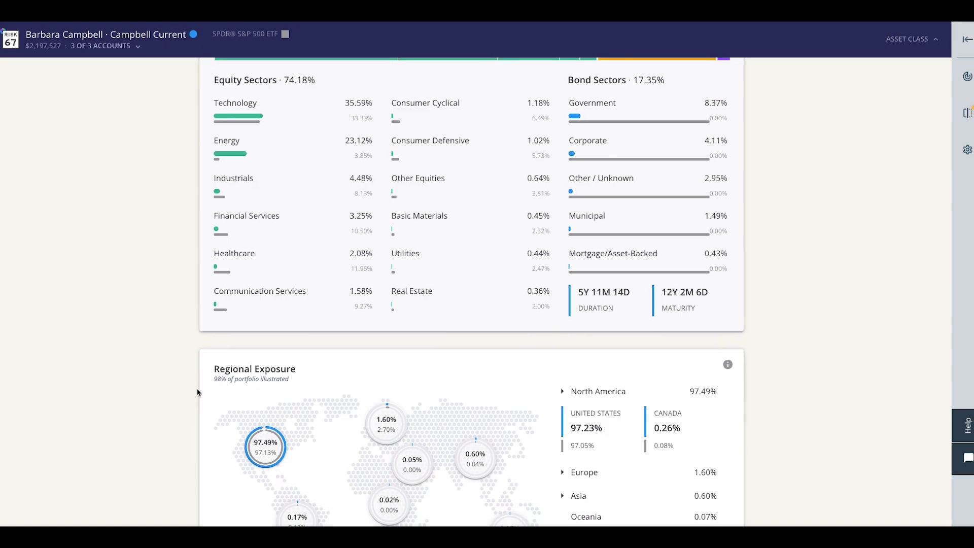
scroll(197, 392, down, 7)
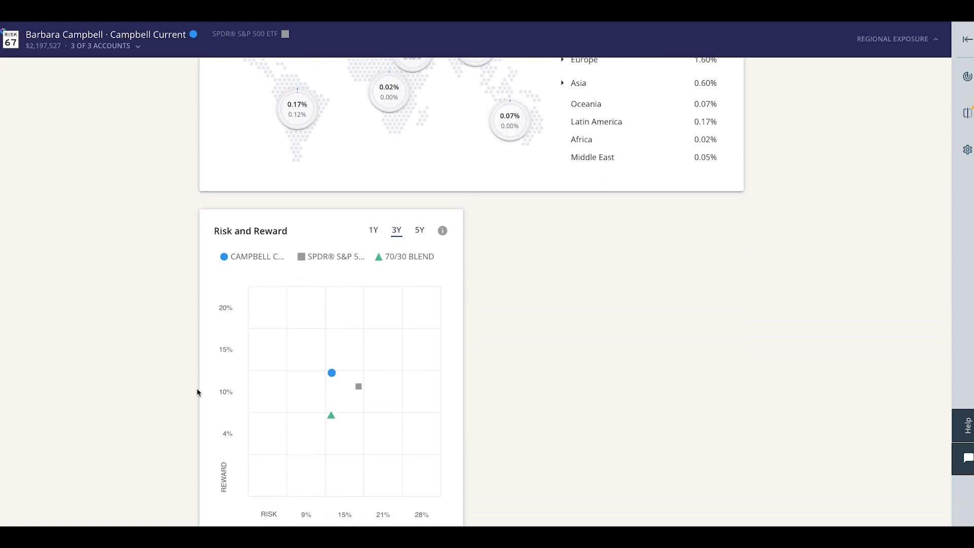
- Go back through the Stats sections to the portfolio summary at the start of the report
scroll(181, 363, up, 12)
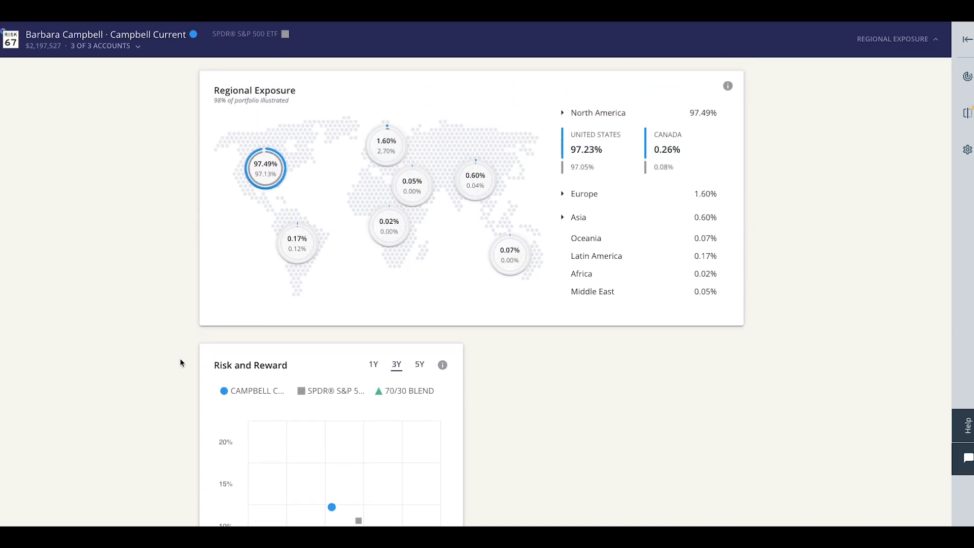
scroll(181, 363, up, 13)
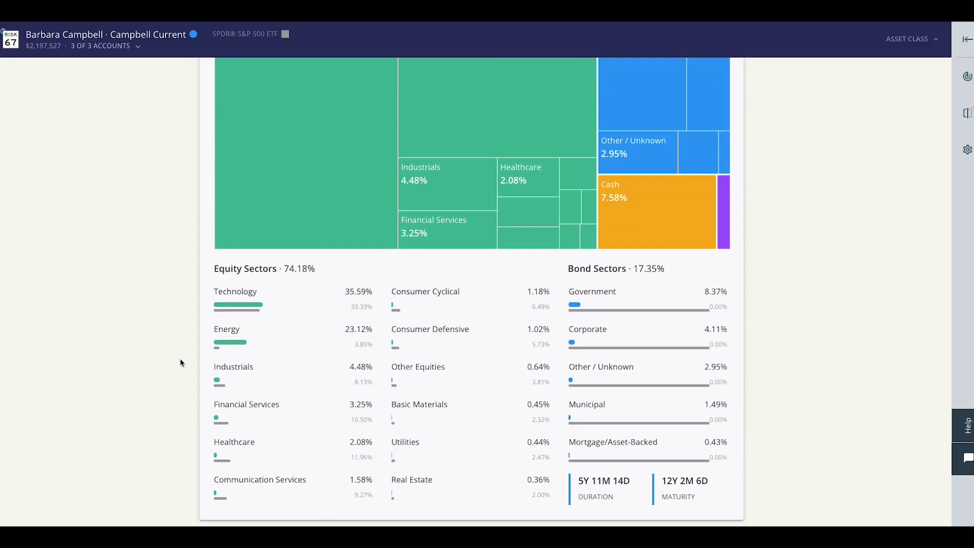
scroll(181, 362, up, 7)
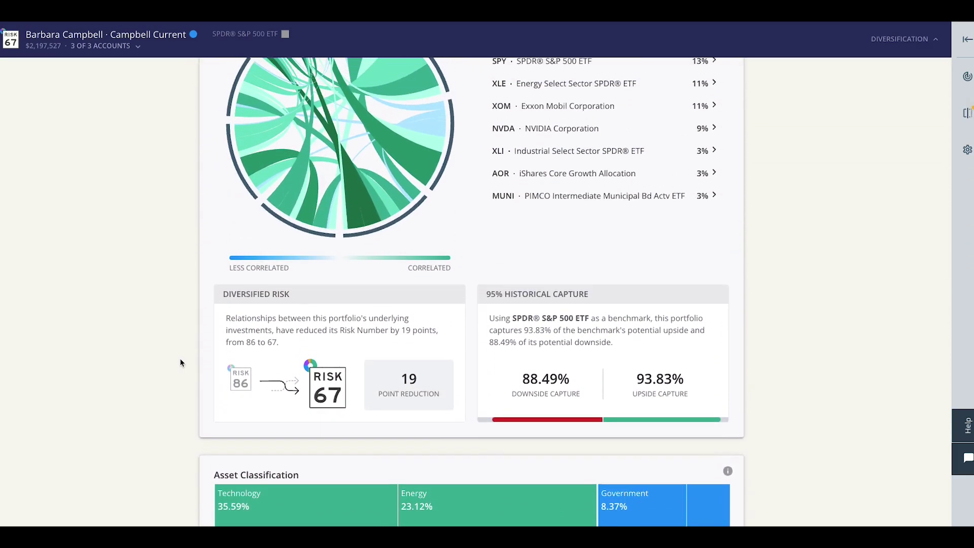
scroll(181, 363, up, 10)
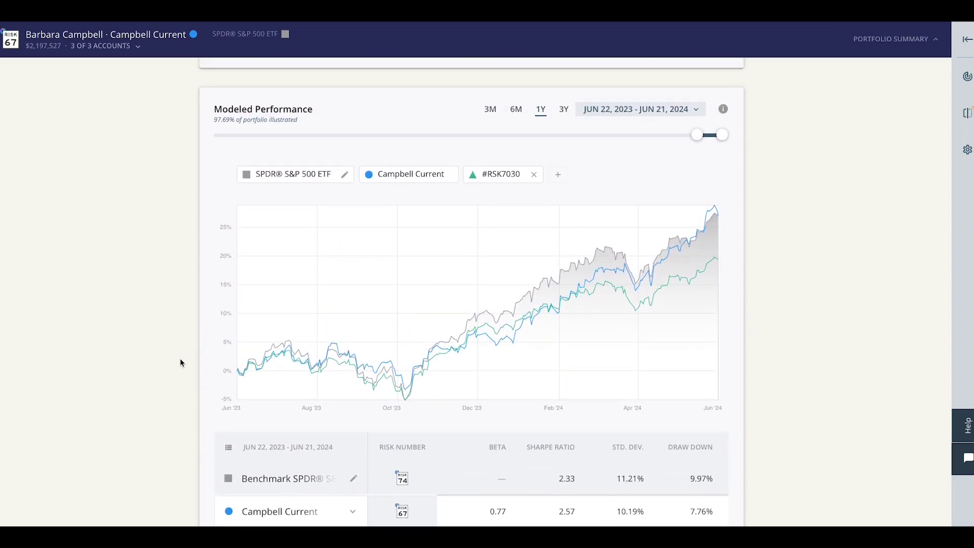
scroll(181, 363, up, 9)
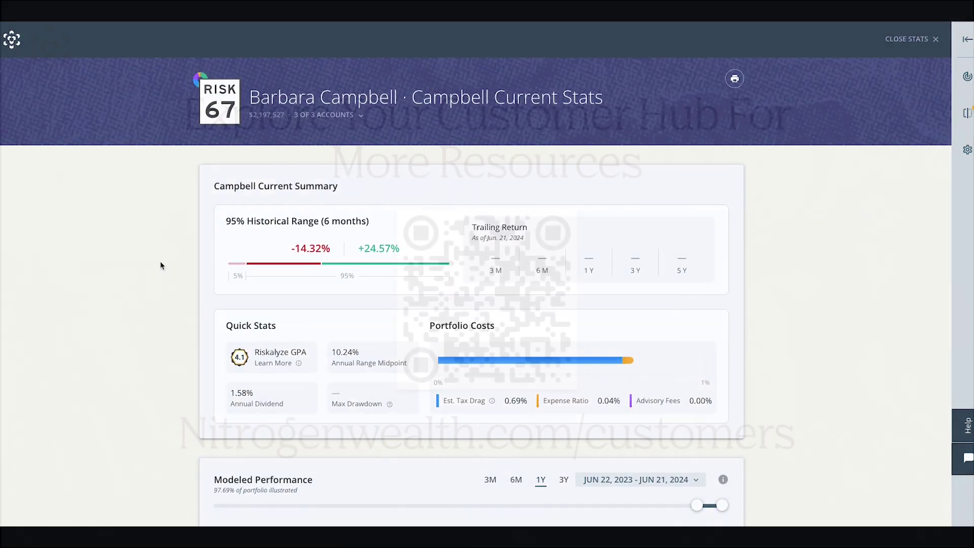